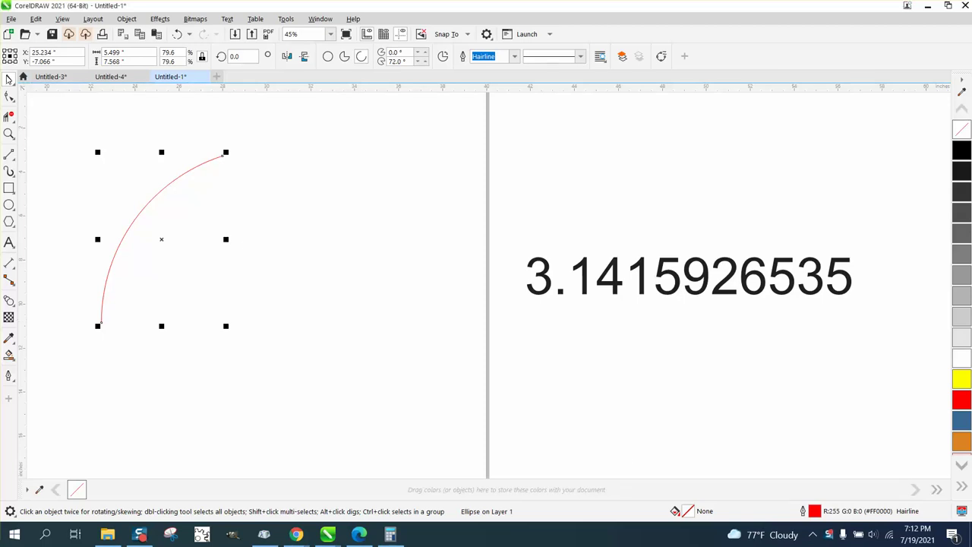
# Drag the red 72° arc to the right on the page and zoom out slightly
pyautogui.moveTo(159, 241); pyautogui.dragTo(302, 245)
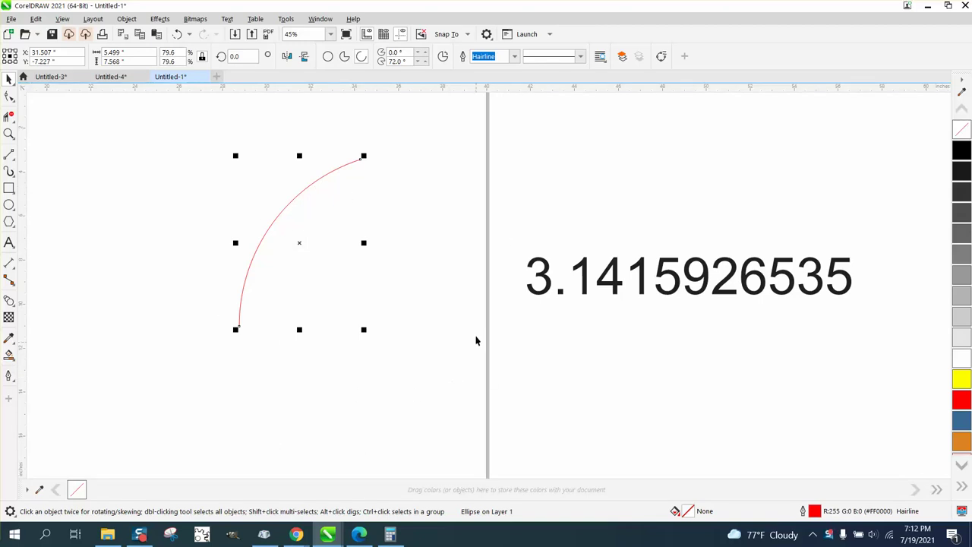
pyautogui.scroll(-1, 354, 167)
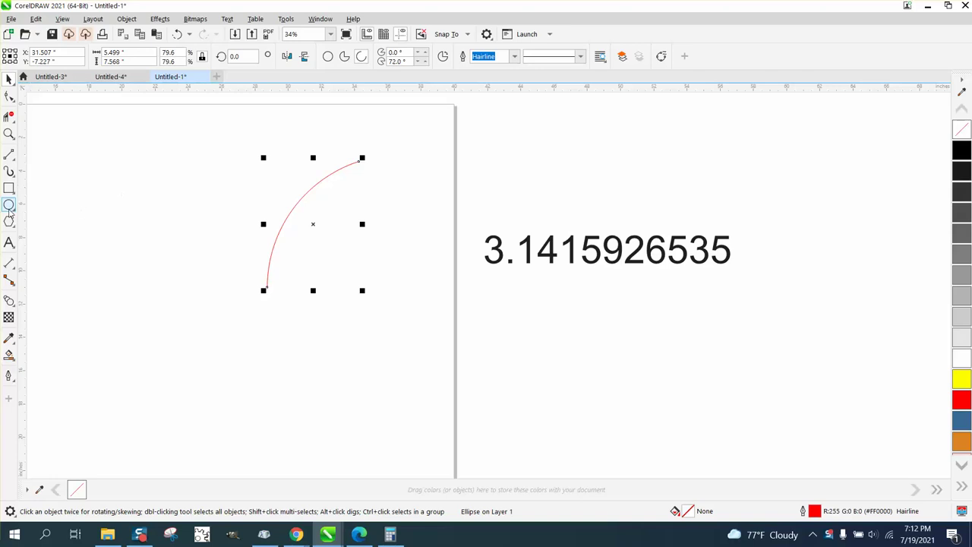
# Draw a red circle of about 10.7 inches left of the arc and lift the 3.1415926535 text to the page top
pyautogui.click(9, 205)
pyautogui.scroll(-1, 581, 286)
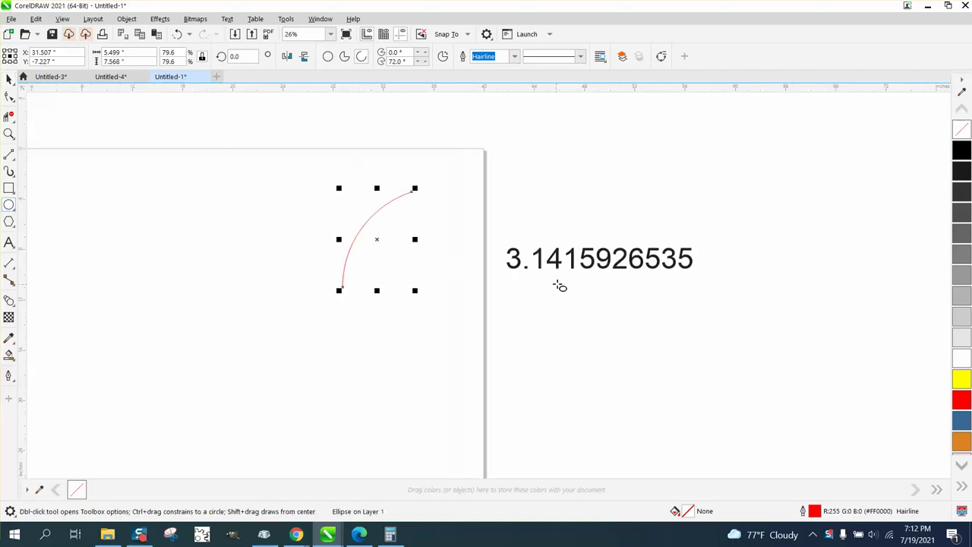
pyautogui.moveTo(280, 189); pyautogui.dragTo(182, 325)
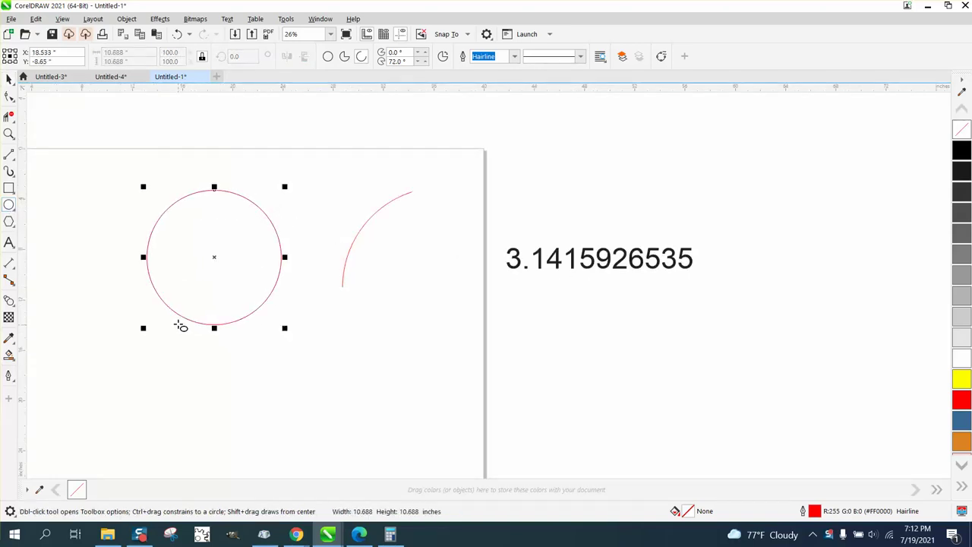
pyautogui.click(10, 79)
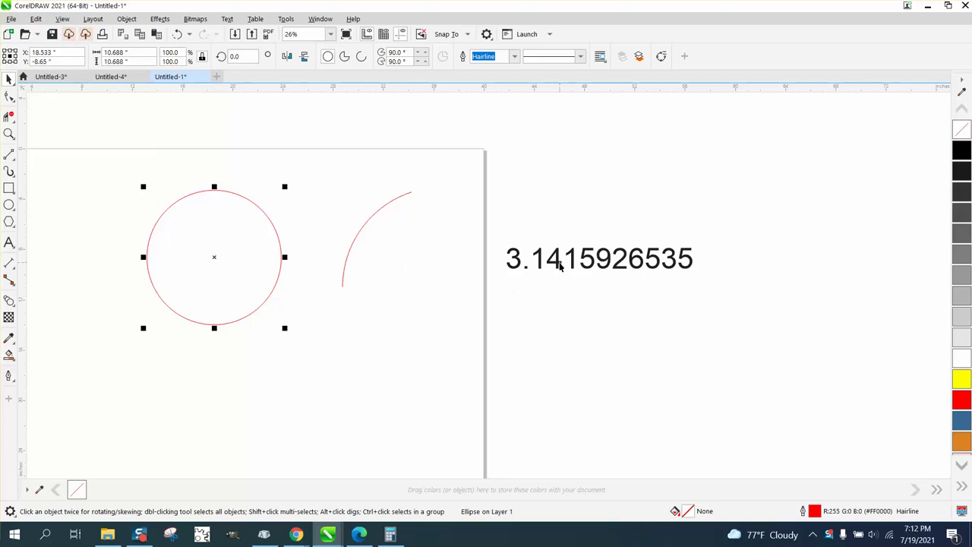
pyautogui.moveTo(560, 263); pyautogui.dragTo(319, 157)
# Launch Calculator, move it aside, and compute 50 ÷ 3.1415926535
pyautogui.press('super+9')
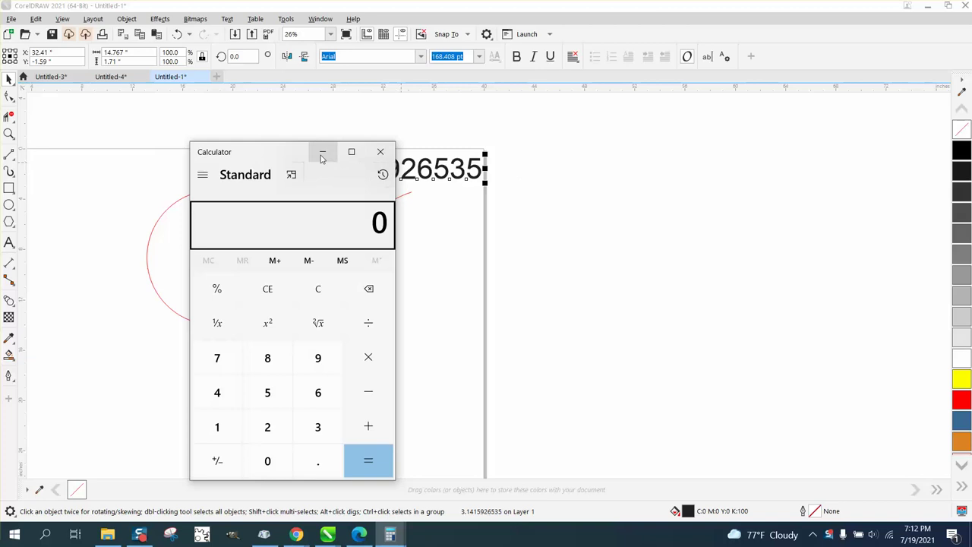
pyautogui.moveTo(298, 160); pyautogui.dragTo(710, 152)
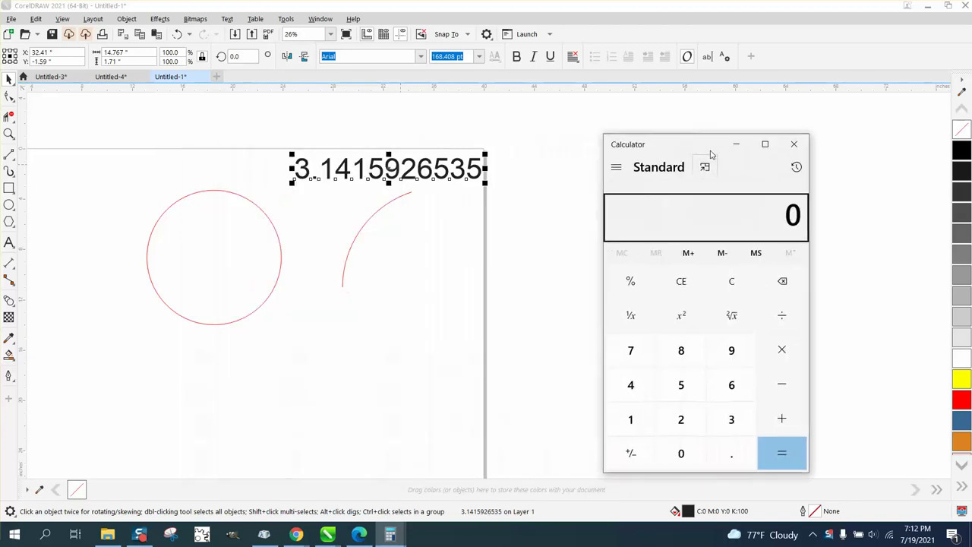
pyautogui.write('50')
pyautogui.write('3.14')
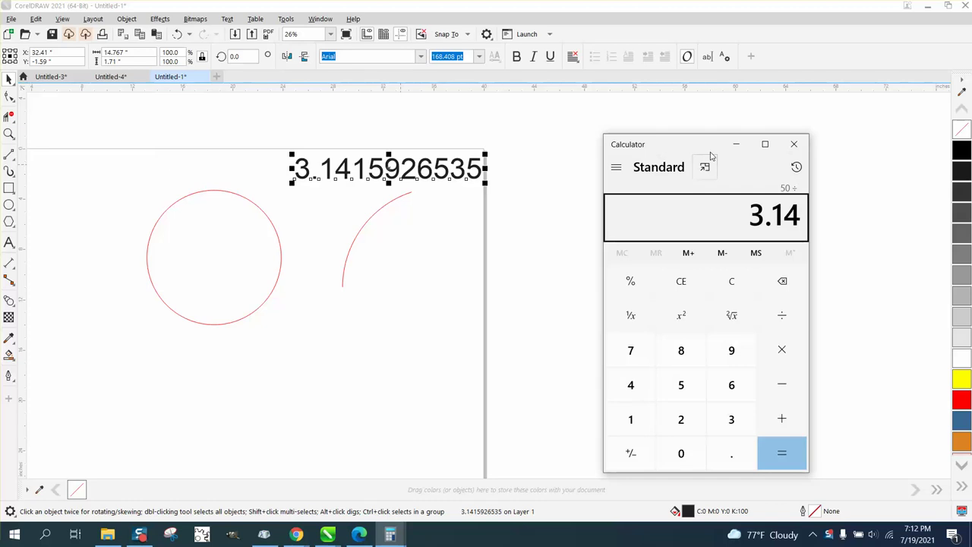
pyautogui.write('159')
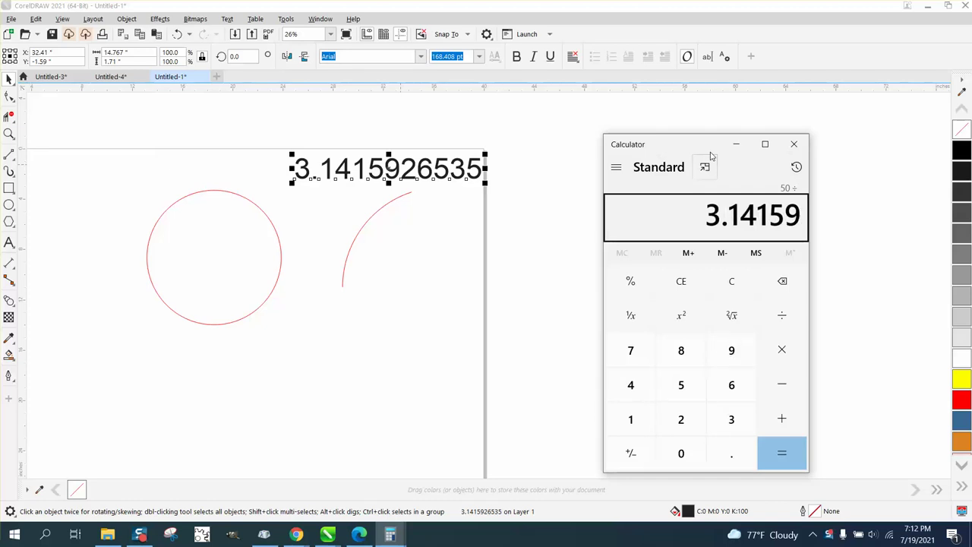
pyautogui.write('26535')
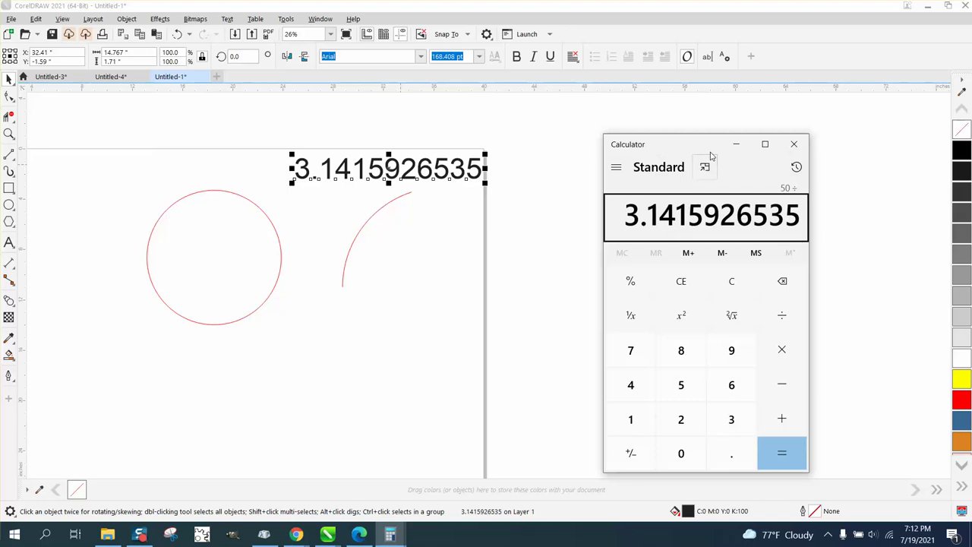
pyautogui.click(781, 453)
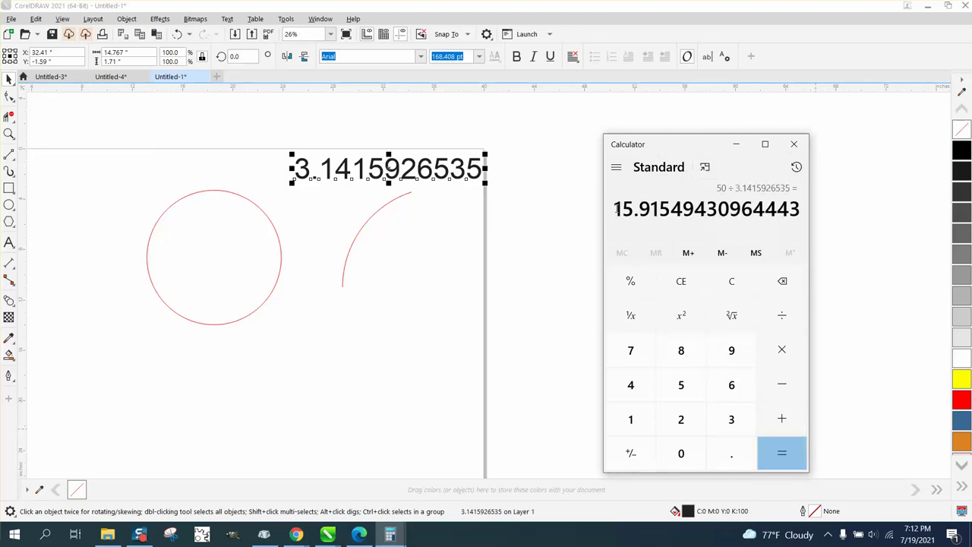
# Copy the 15.91549430964443 result and return to the CorelDRAW canvas
pyautogui.moveTo(615, 208); pyautogui.dragTo(797, 210)
pyautogui.rightClick(788, 211)
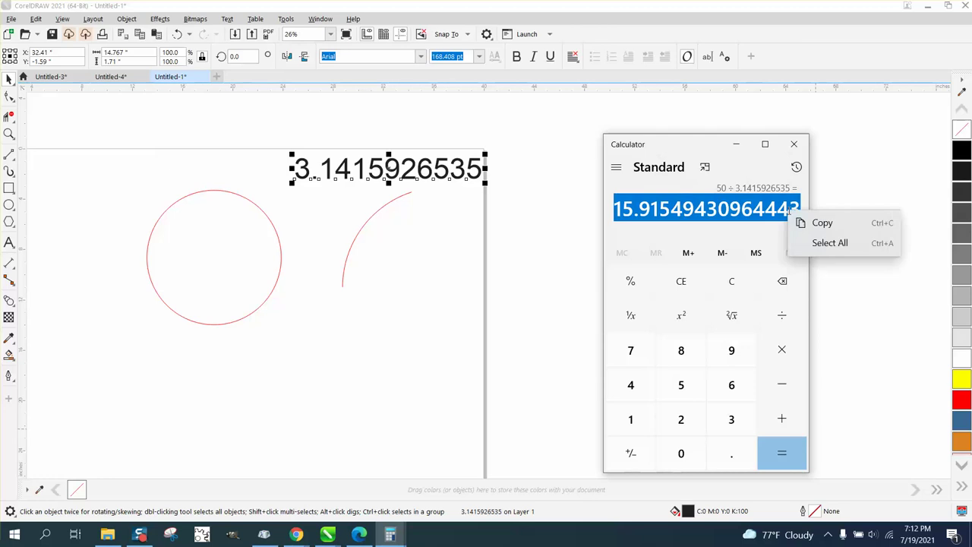
pyautogui.click(820, 223)
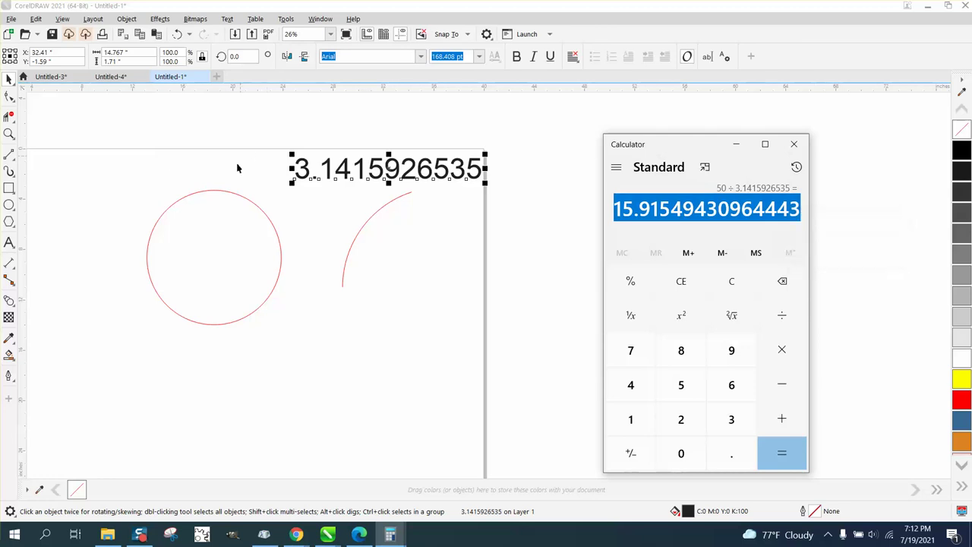
pyautogui.click(230, 190)
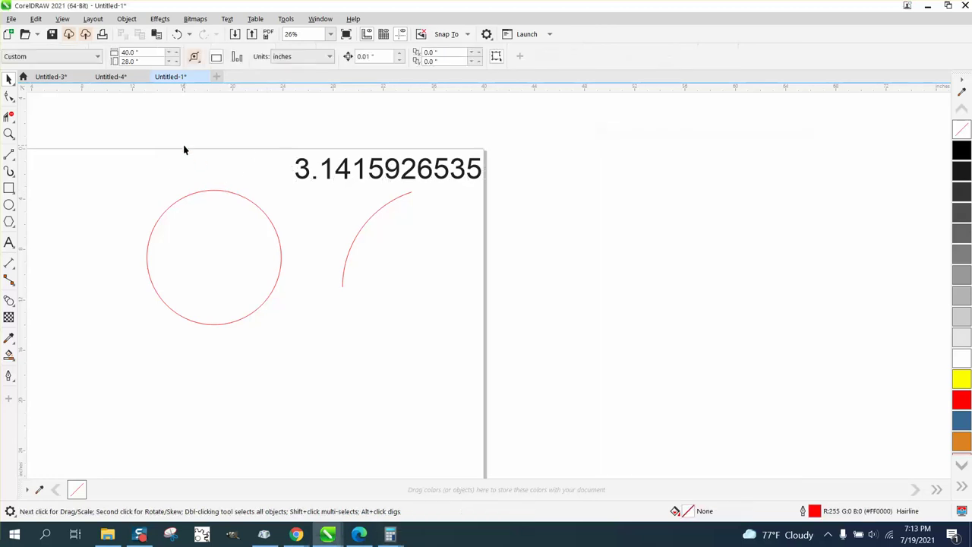
# Paste 15.91549430964443 into the circle's width so it measures 15.915 inches across
pyautogui.click(214, 193)
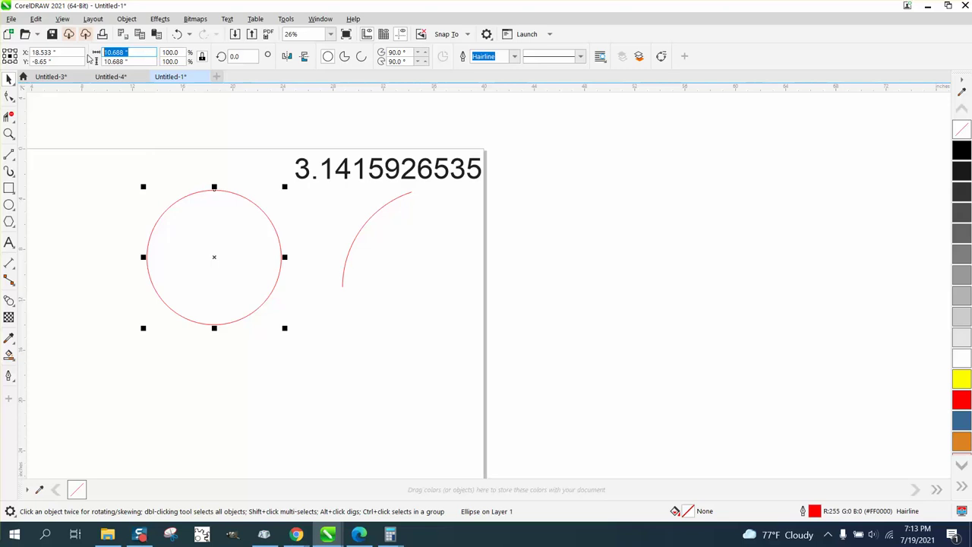
pyautogui.press('BackSpace')
pyautogui.rightClick(137, 51)
pyautogui.click(165, 99)
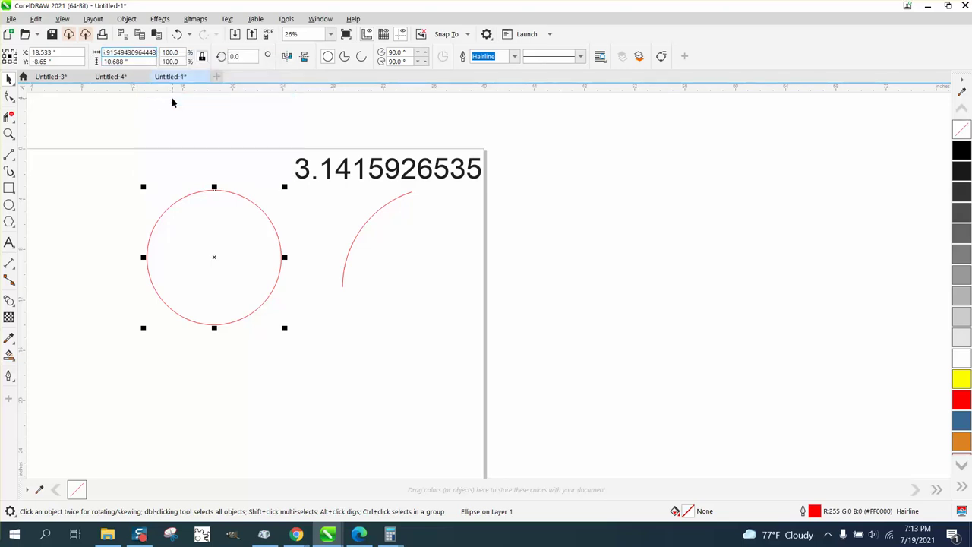
pyautogui.press('Return')
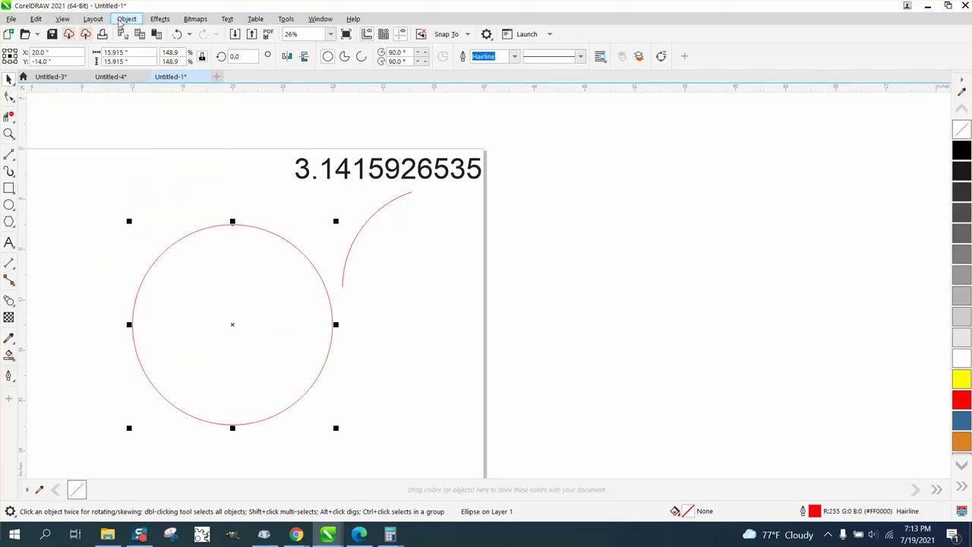
# Convert the circle to curves, confirm its 50-inch curve length in Properties, and shift the pi text right
pyautogui.click(126, 19)
pyautogui.click(178, 321)
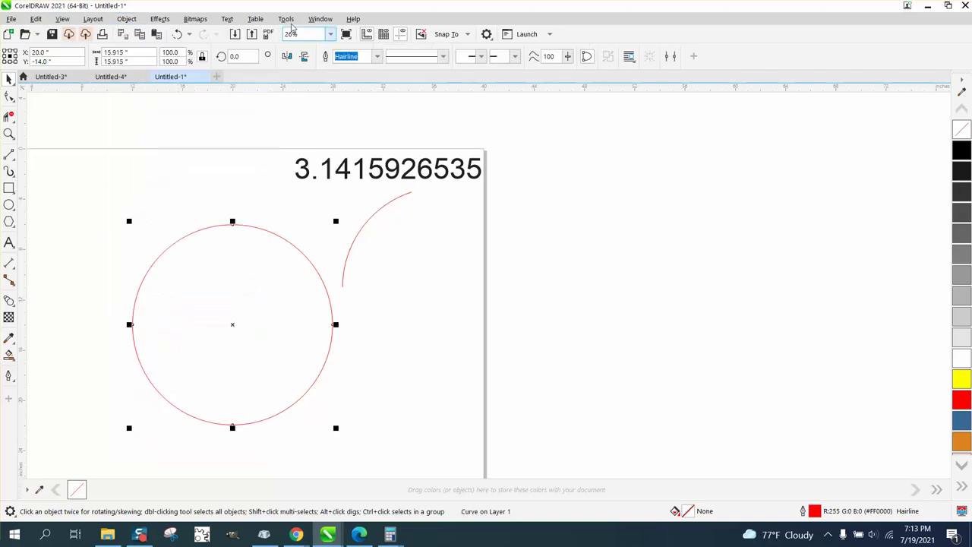
pyautogui.click(320, 19)
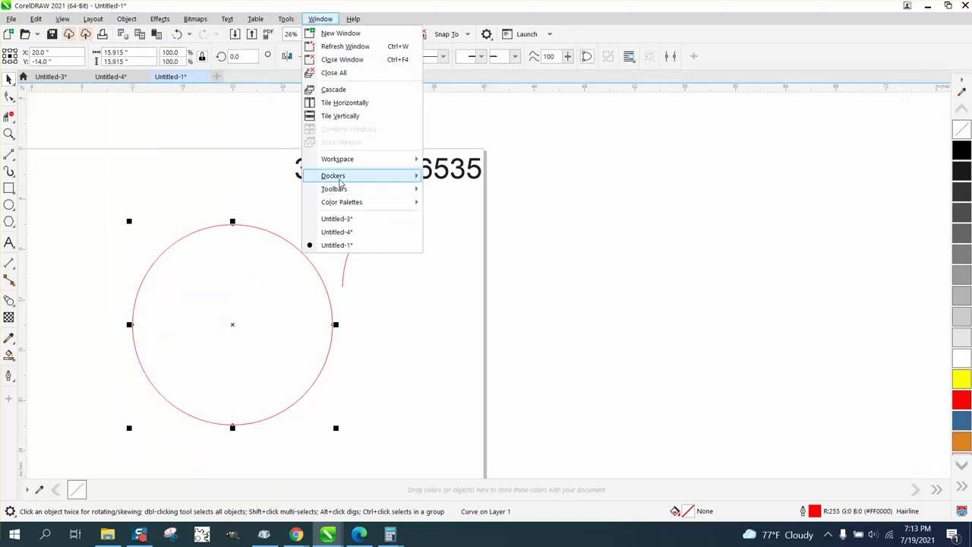
pyautogui.moveTo(340, 181)
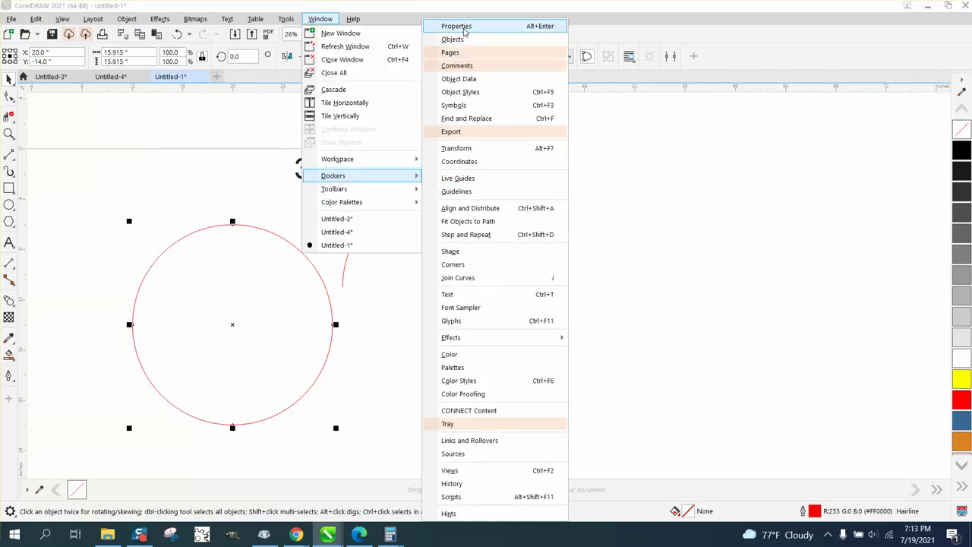
pyautogui.click(466, 29)
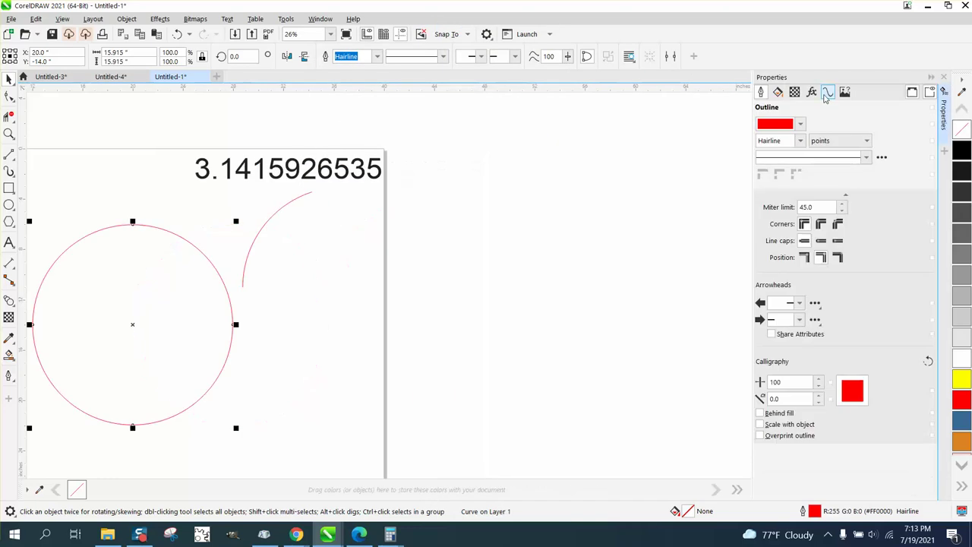
pyautogui.click(828, 93)
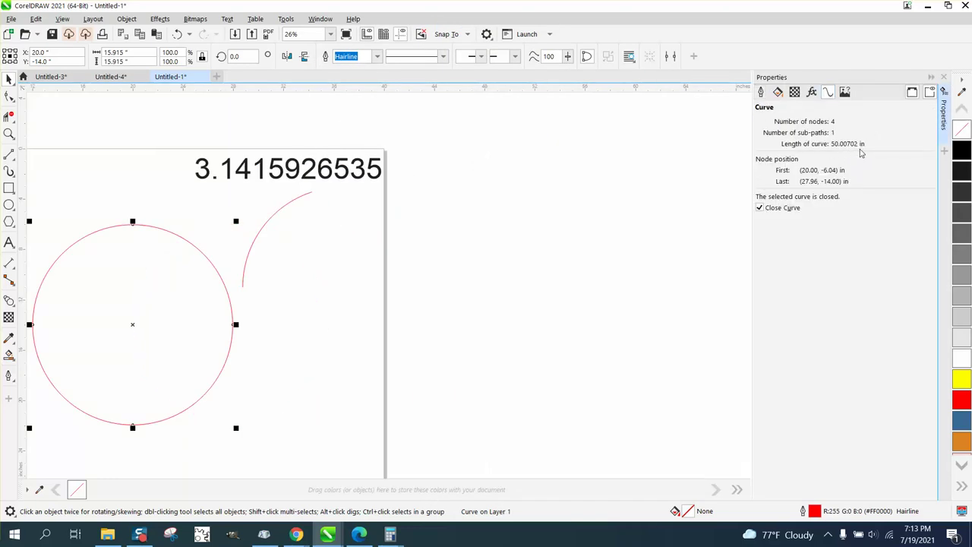
pyautogui.moveTo(328, 182); pyautogui.dragTo(463, 175)
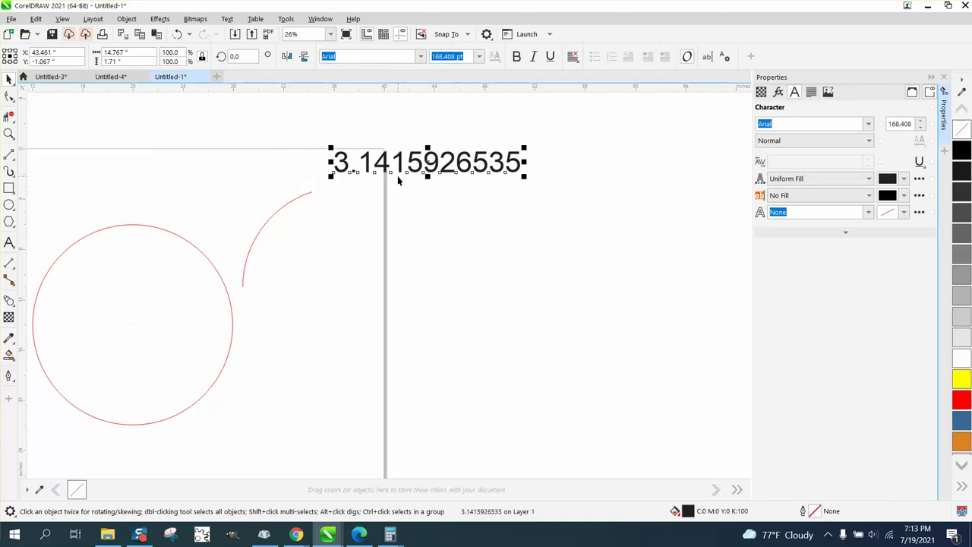
# Close the Properties docker, nudge the arc right, and drop a copy of the circle to its right
pyautogui.click(944, 76)
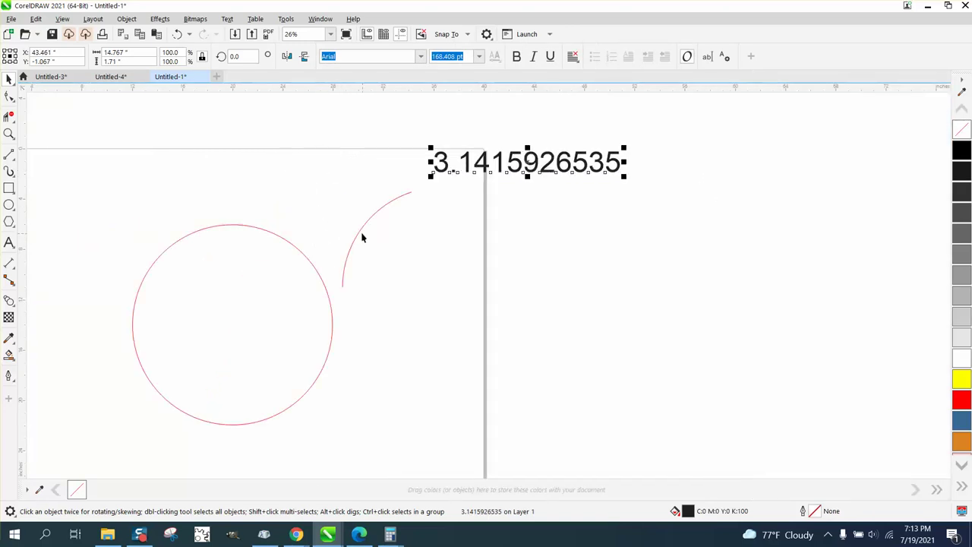
pyautogui.moveTo(362, 238); pyautogui.dragTo(489, 252)
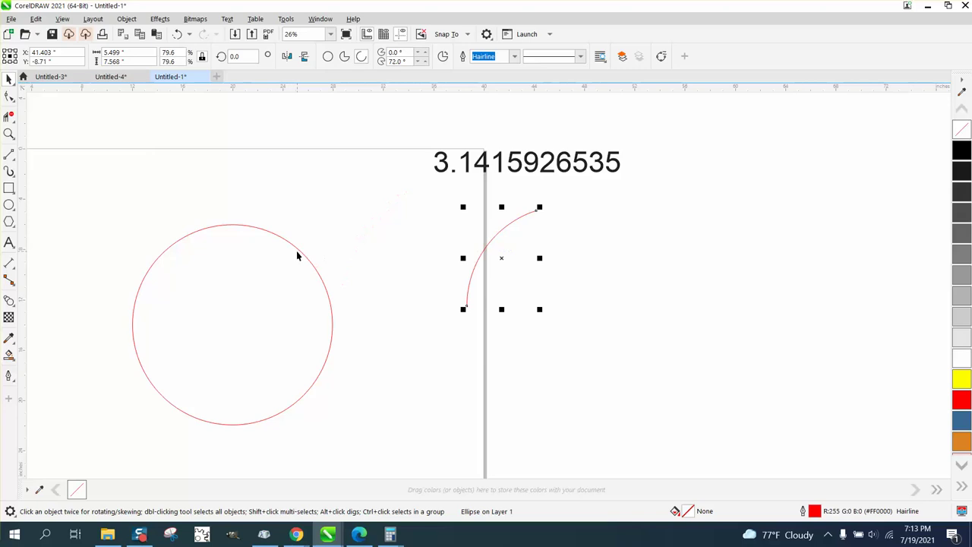
pyautogui.click(297, 253)
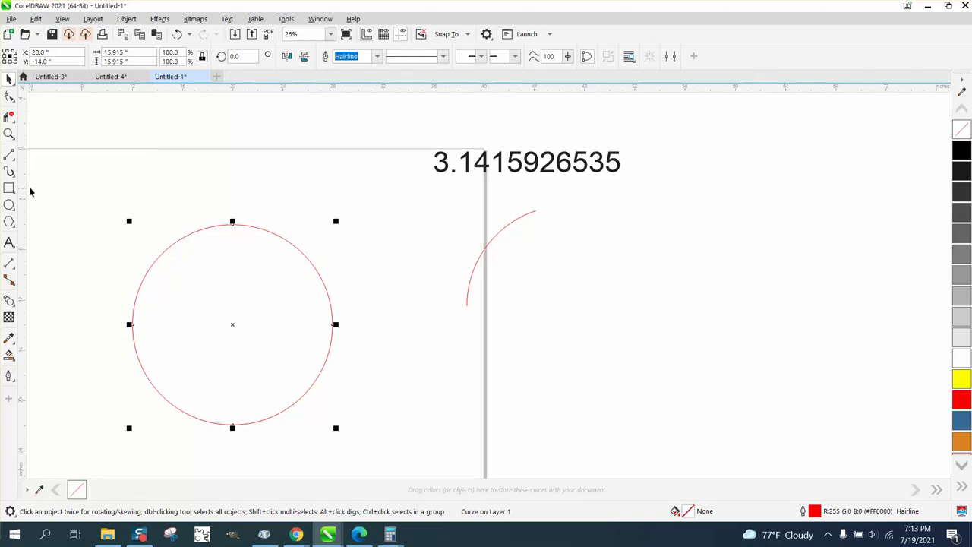
pyautogui.click(10, 155)
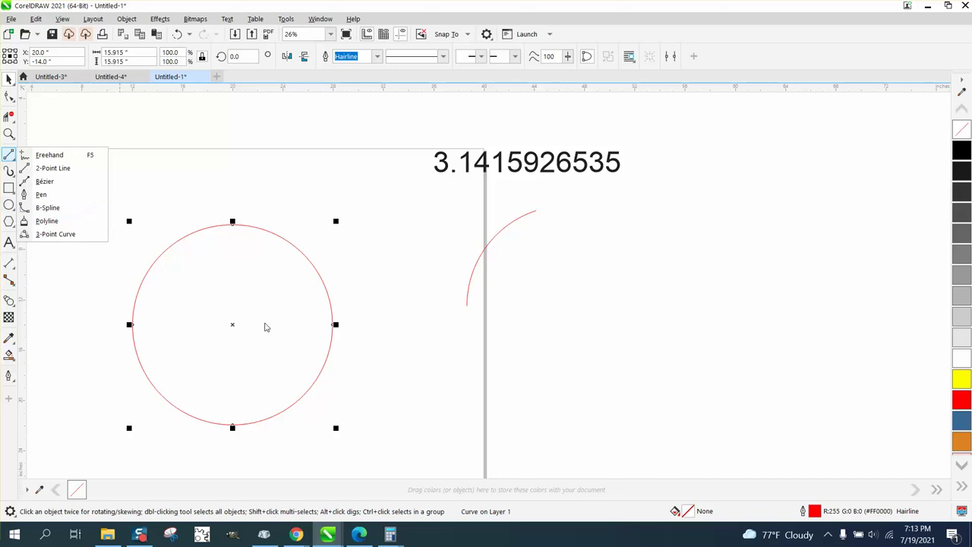
pyautogui.moveTo(232, 327); pyautogui.dragTo(542, 354)
pyautogui.press('d')
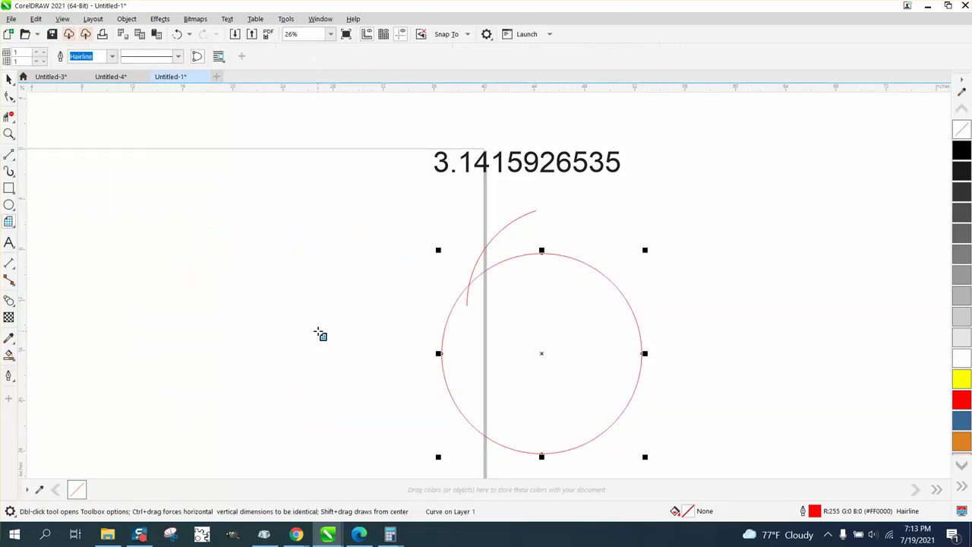
pyautogui.hotkey('ctrl', 'z')
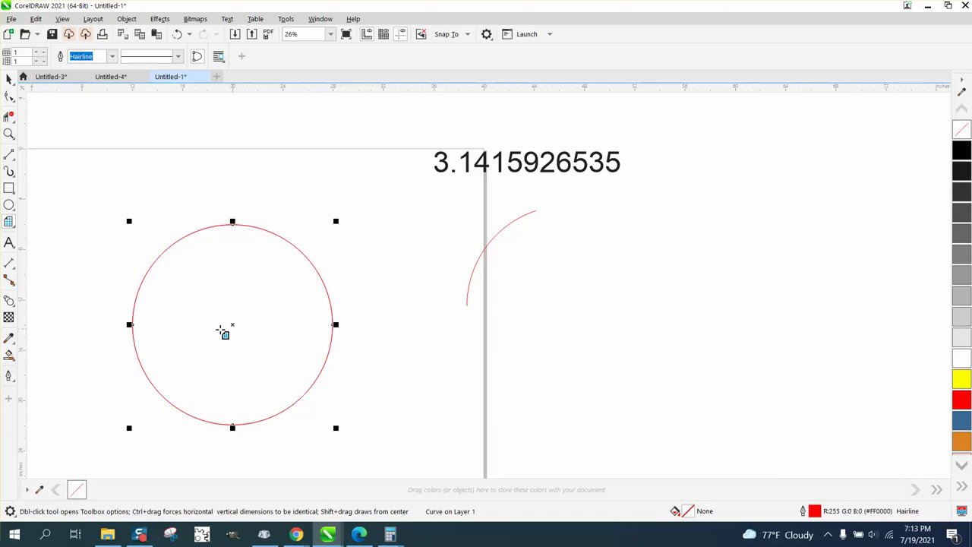
pyautogui.moveTo(233, 324); pyautogui.dragTo(459, 333)
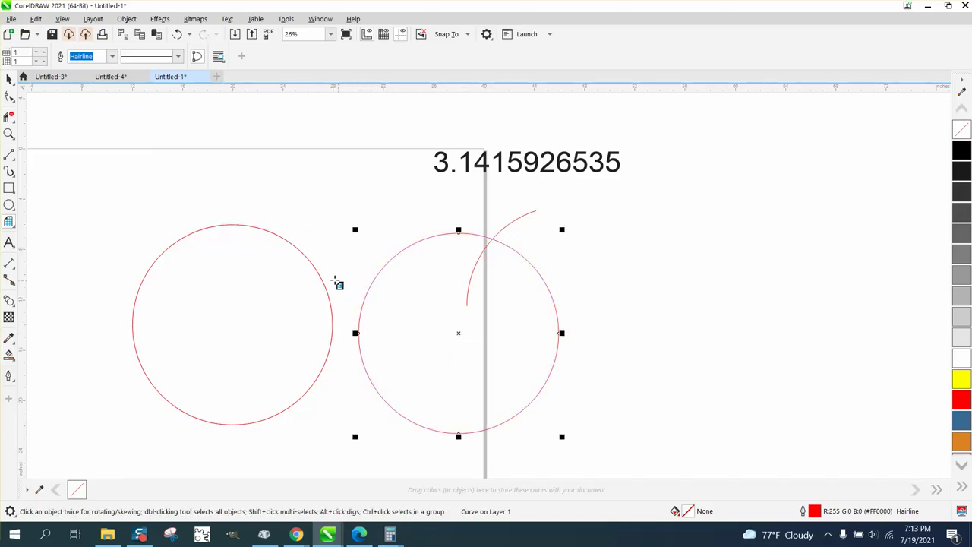
# Draw a vertical line centred on the circle and rotate a copy of it 72°
pyautogui.click(9, 154)
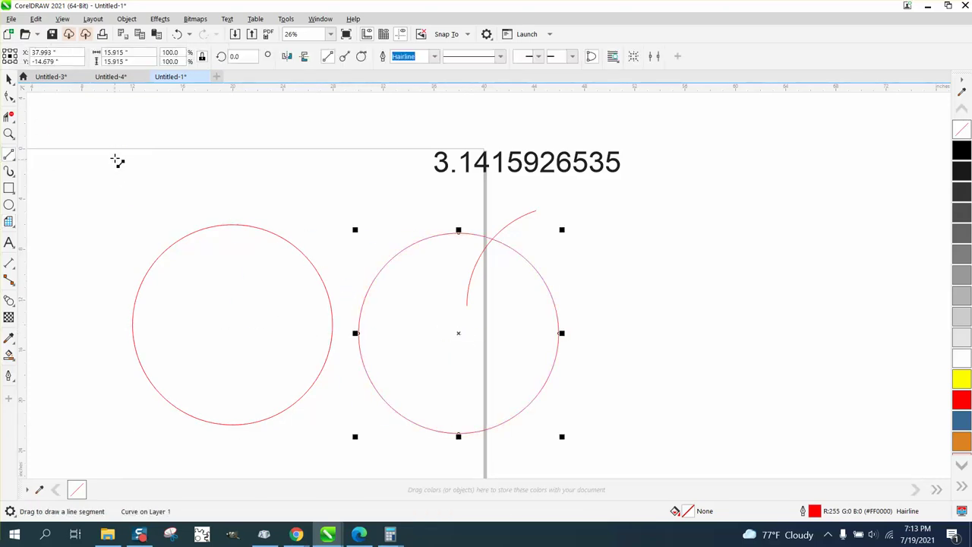
pyautogui.moveTo(117, 161); pyautogui.dragTo(114, 434)
pyautogui.press('p')
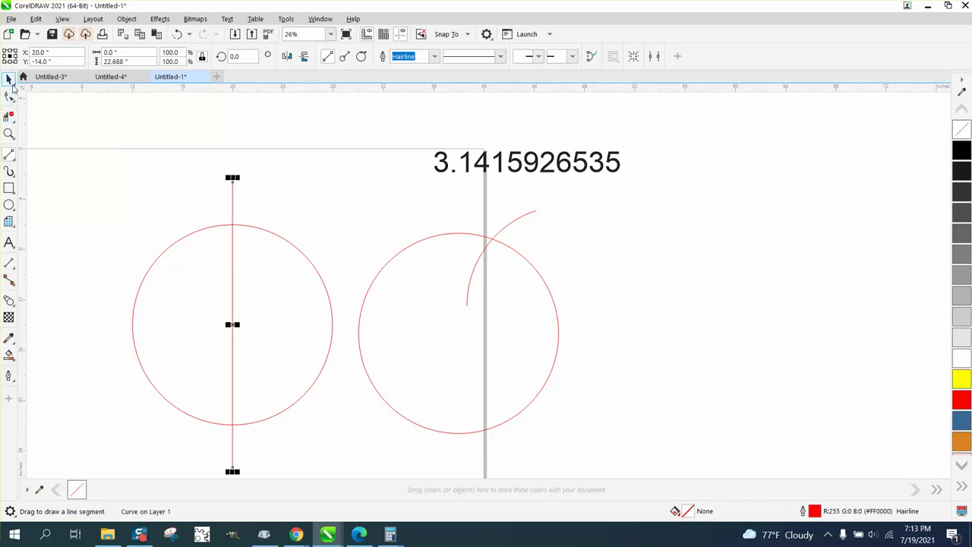
pyautogui.click(9, 78)
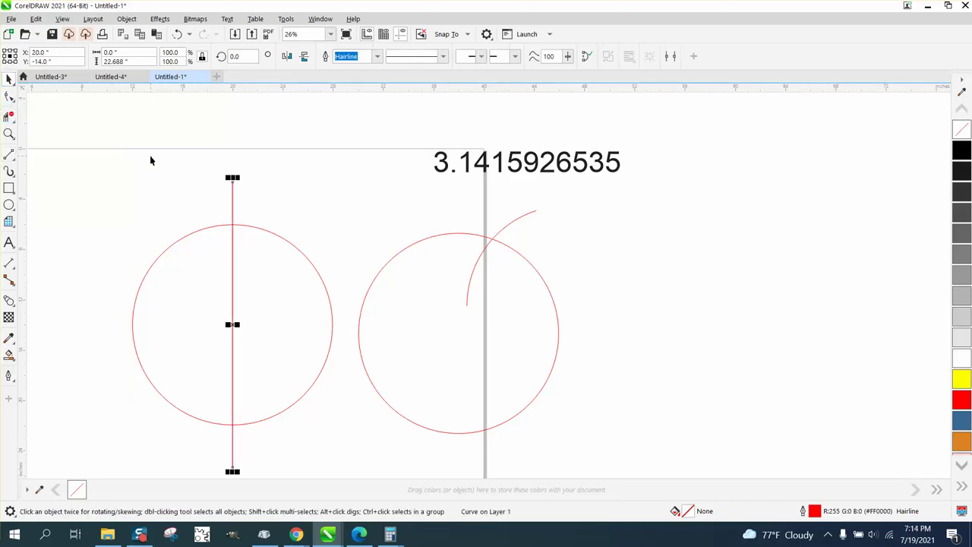
pyautogui.click(236, 56)
pyautogui.write('72')
pyautogui.press('Return')
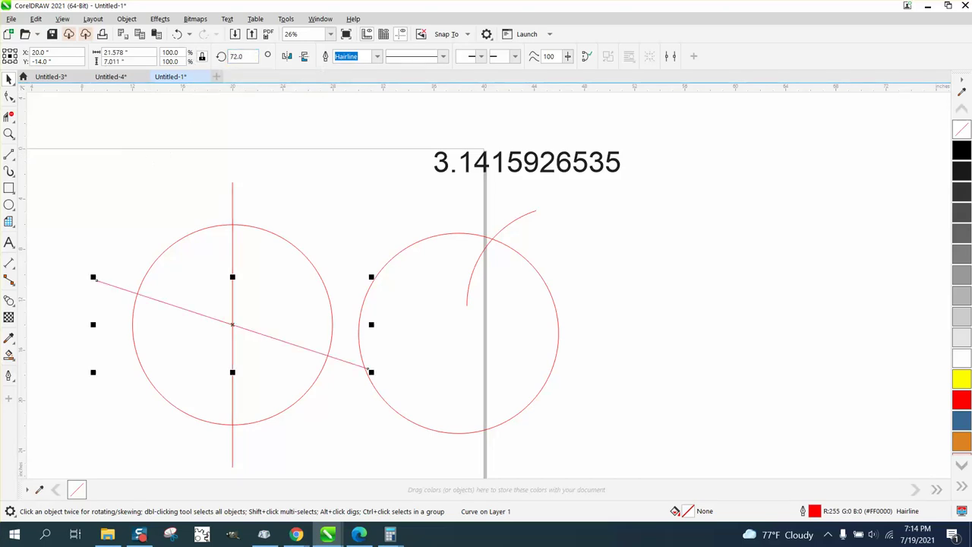
# Trim away everything but the 72° arc, including the spare circle, and move the arc toward the page centre
pyautogui.click(9, 116)
pyautogui.moveTo(267, 222); pyautogui.dragTo(262, 370)
pyautogui.moveTo(179, 391); pyautogui.dragTo(289, 430)
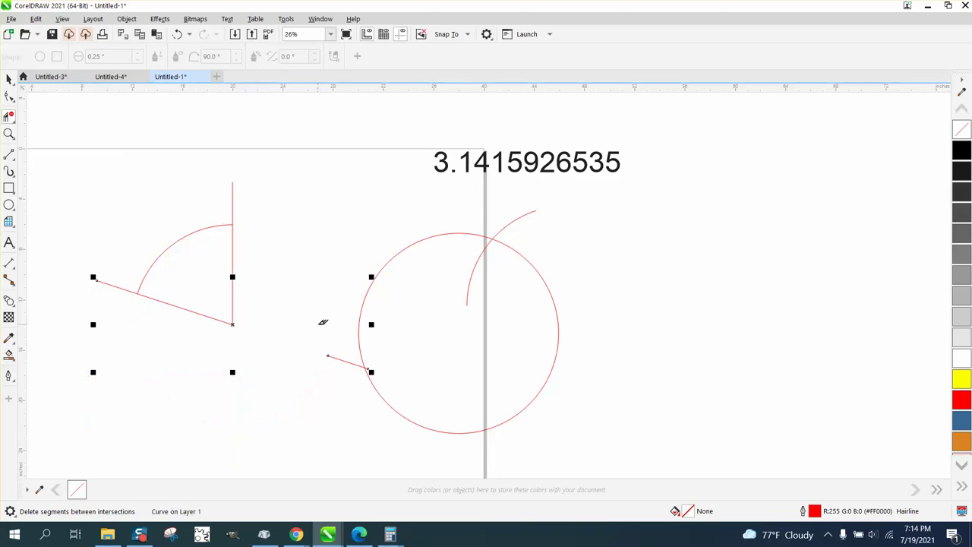
pyautogui.click(396, 411)
pyautogui.moveTo(237, 272); pyautogui.dragTo(202, 332)
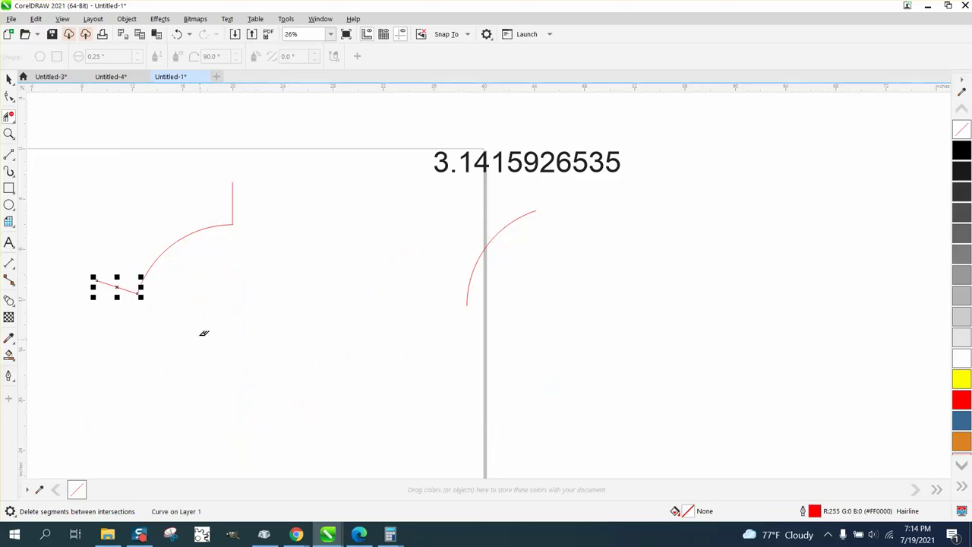
pyautogui.press('space')
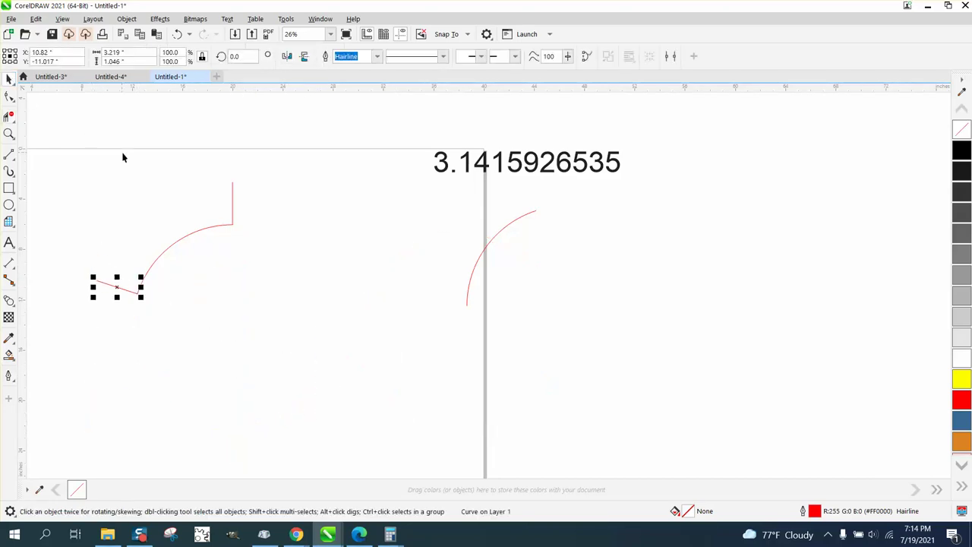
pyautogui.click(191, 235)
pyautogui.moveTo(190, 235); pyautogui.dragTo(330, 241)
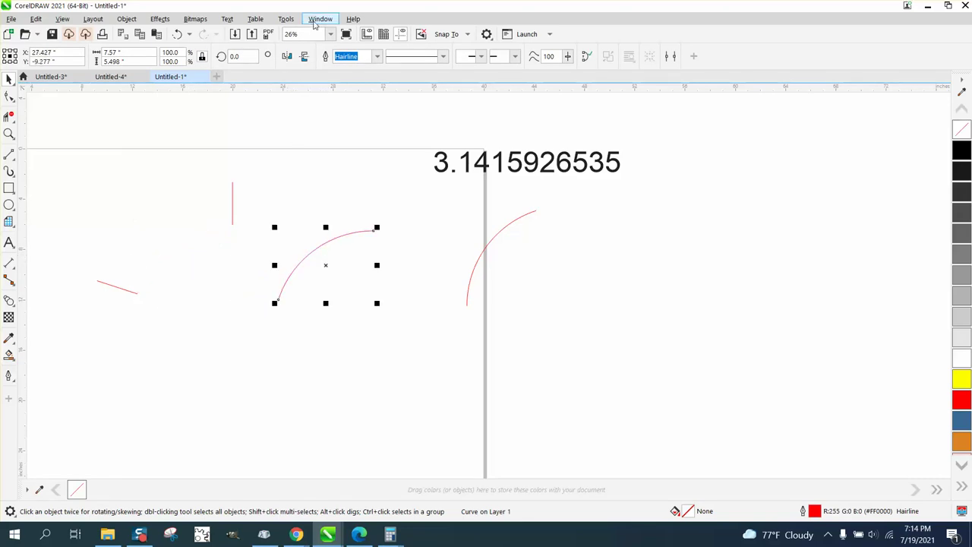
# Read the arc's 10.00140-inch curve length in the Properties docker, then move it beside the first arc
pyautogui.click(320, 18)
pyautogui.moveTo(338, 179)
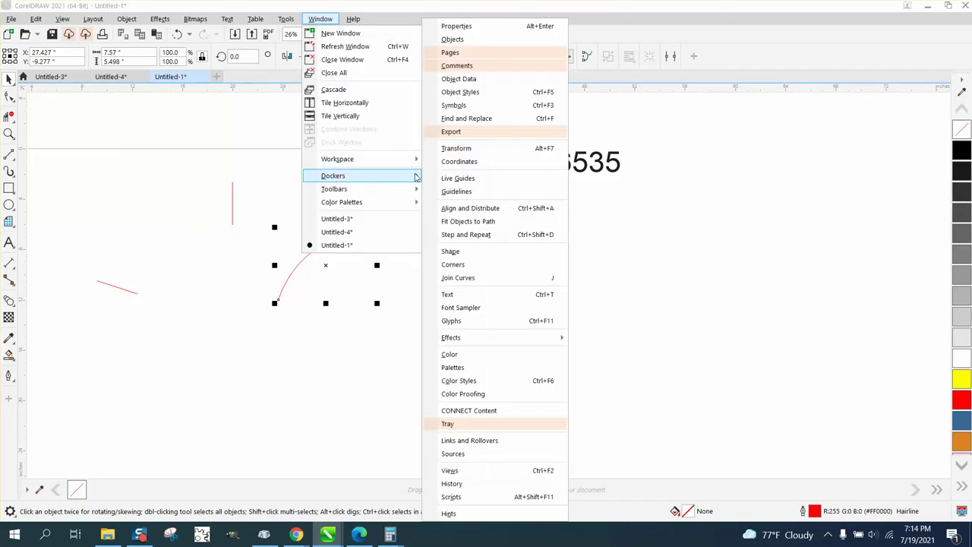
pyautogui.hotkey('alt', 'Return')
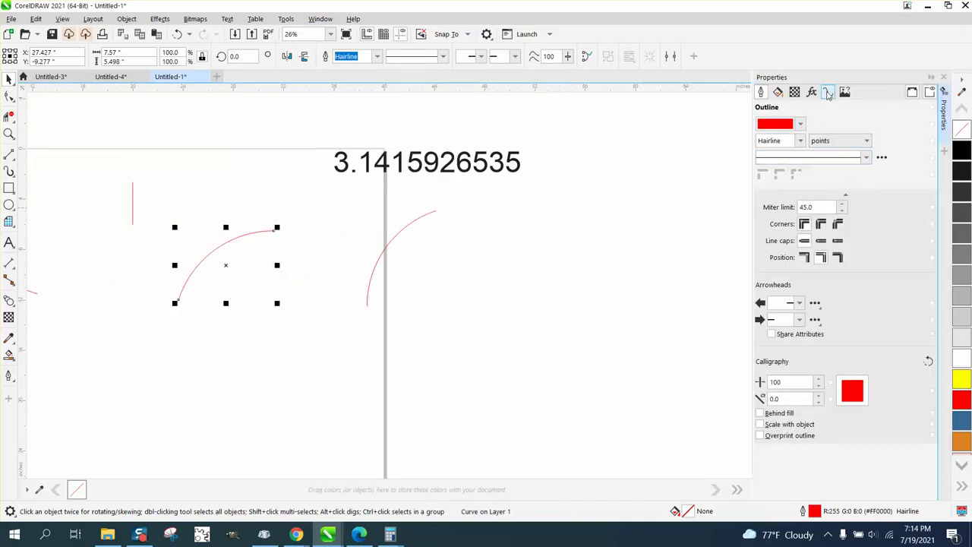
pyautogui.click(828, 92)
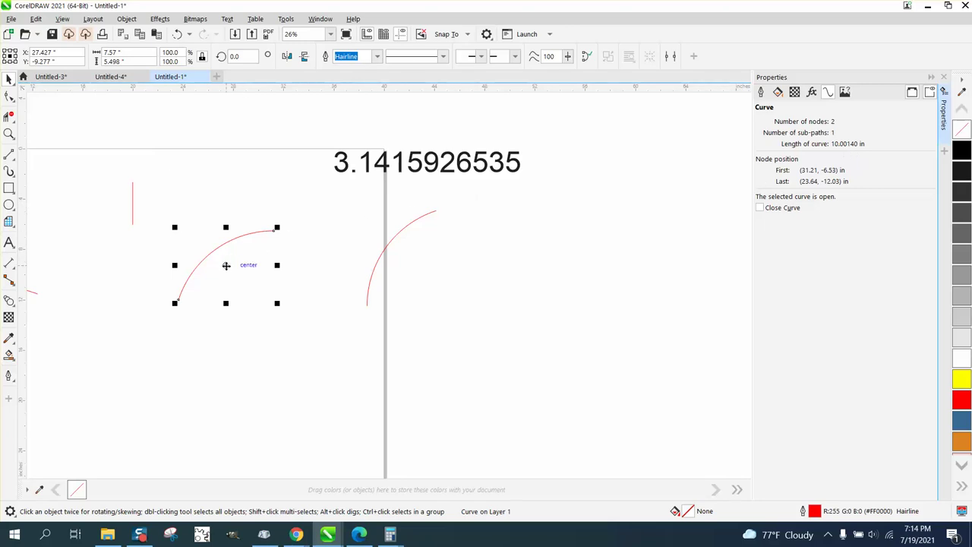
pyautogui.moveTo(227, 264); pyautogui.dragTo(467, 275)
pyautogui.scroll(-2, 385, 230)
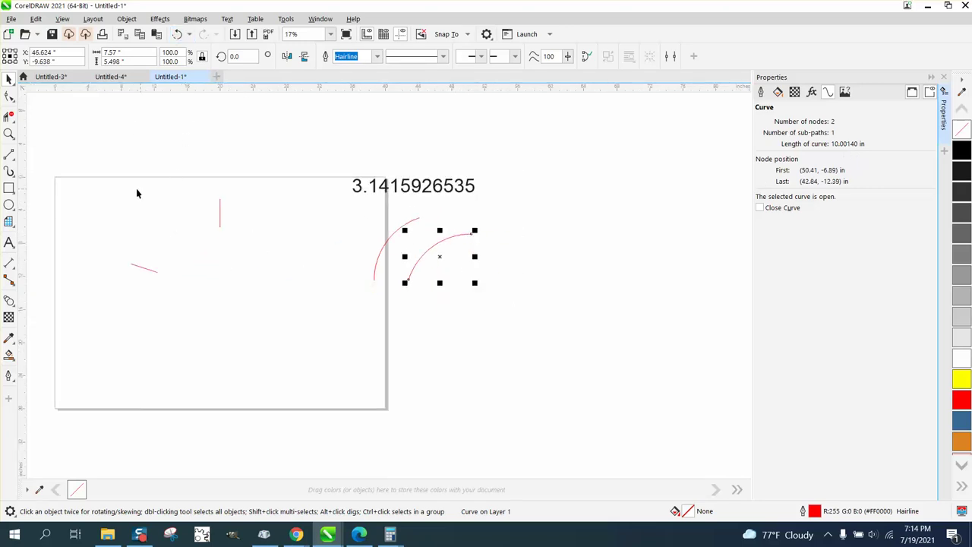
# Delete the two leftover red lines and draw a new circle sized 15.915 inches wide
pyautogui.moveTo(98, 163); pyautogui.dragTo(272, 341)
pyautogui.press('Delete')
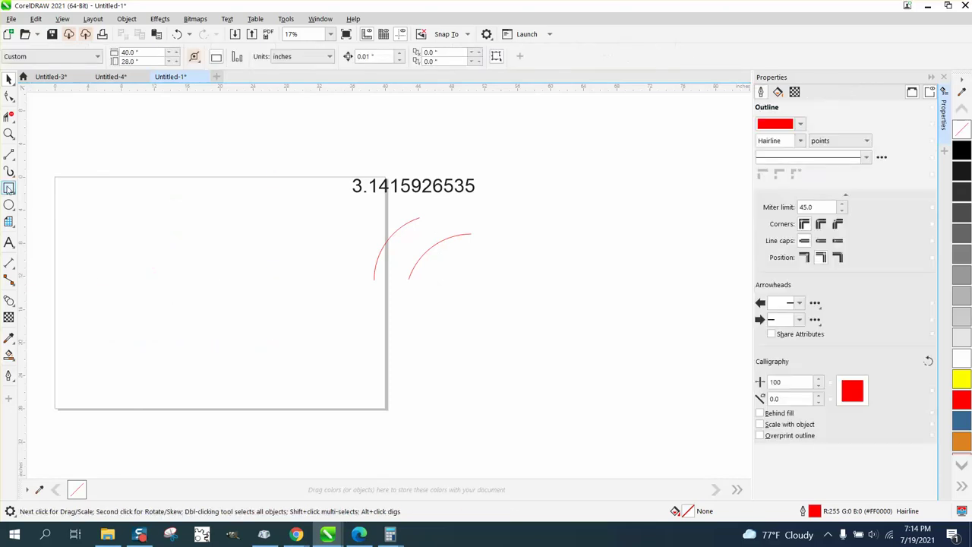
pyautogui.click(9, 205)
pyautogui.moveTo(289, 210); pyautogui.dragTo(148, 351)
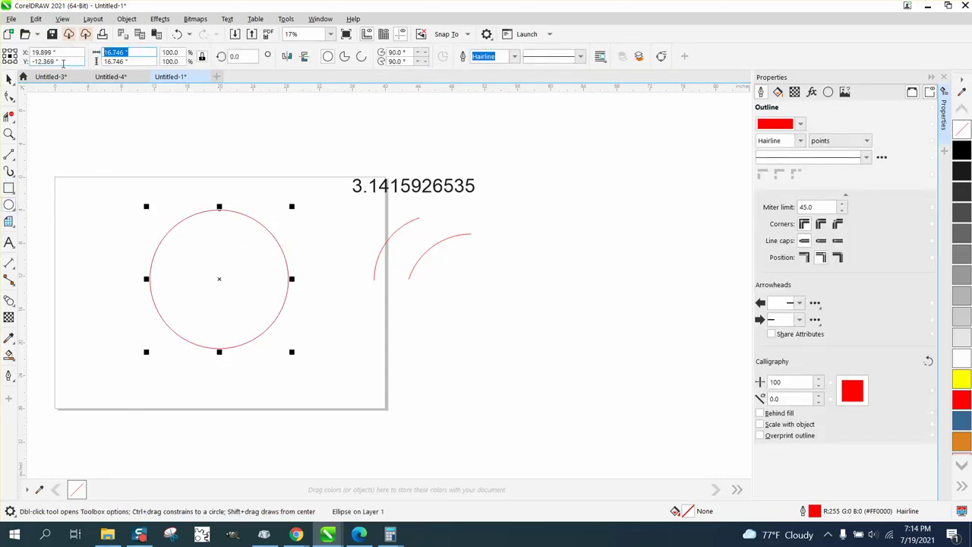
pyautogui.press('BackSpace')
pyautogui.rightClick(129, 55)
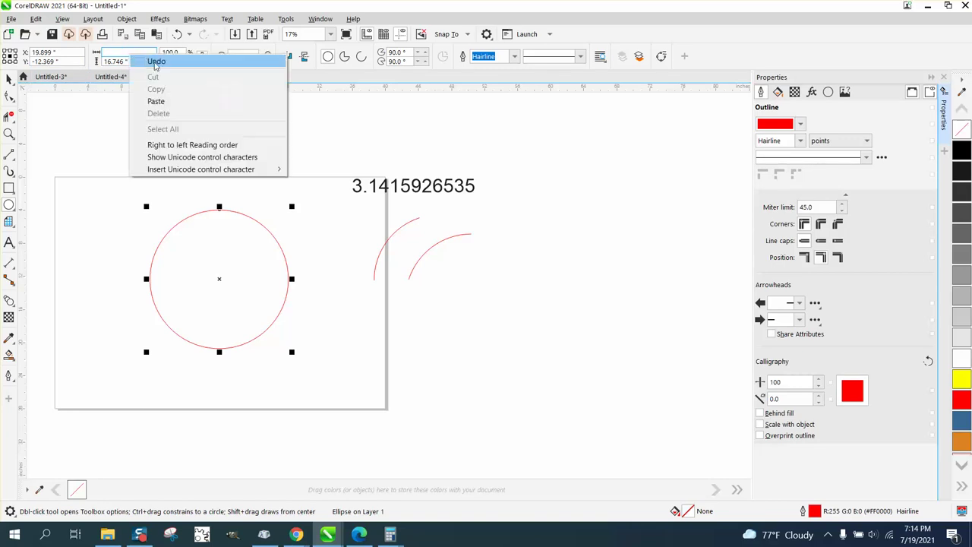
pyautogui.click(156, 101)
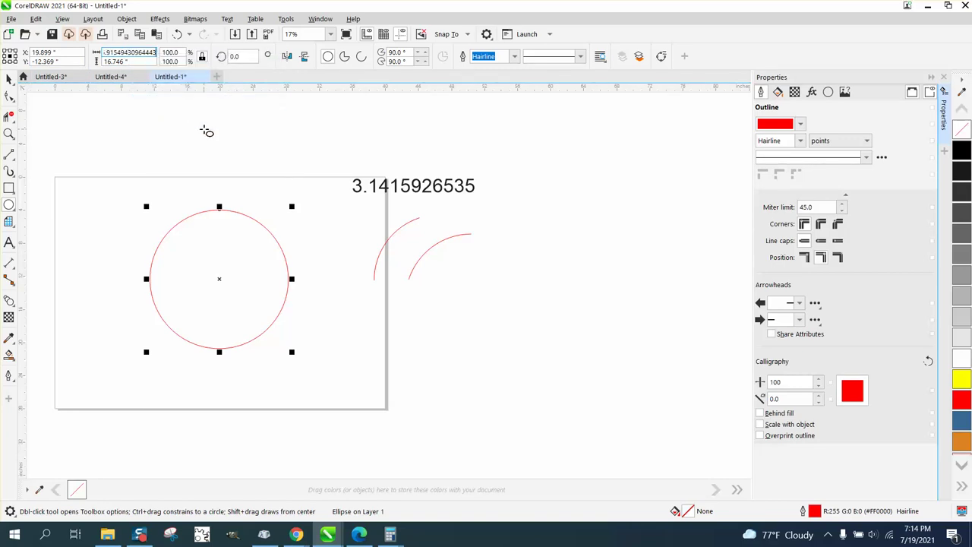
pyautogui.press('Return')
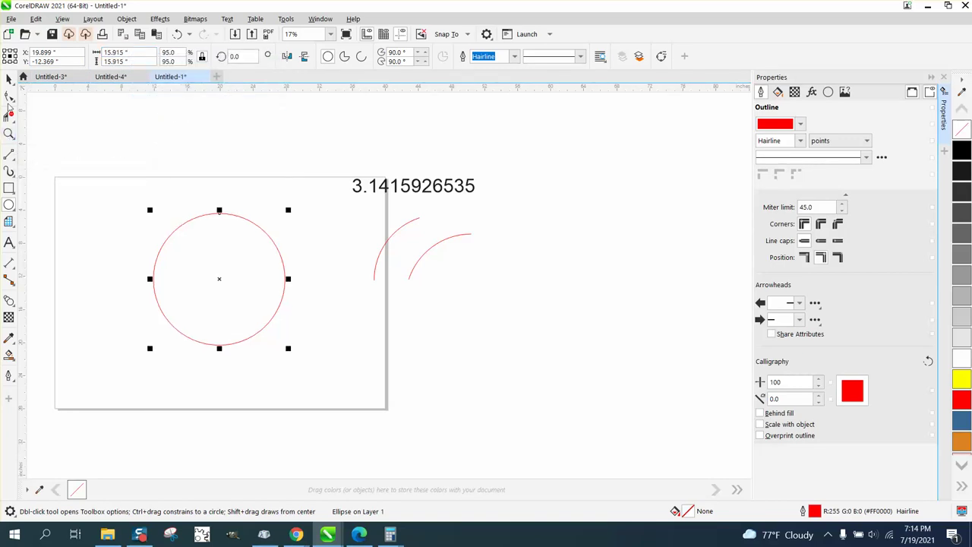
# Turn the circle into an open arc running from 0° to 72°
pyautogui.click(9, 79)
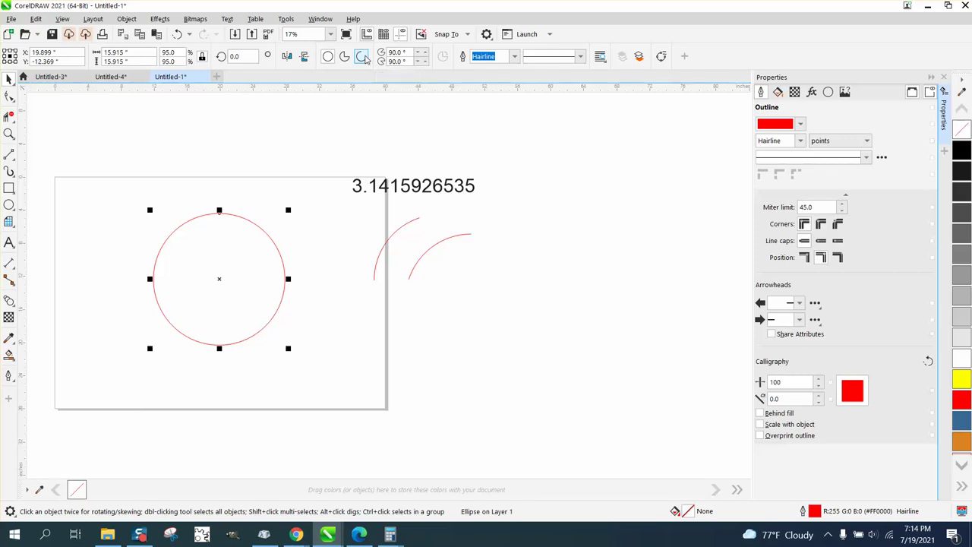
pyautogui.click(363, 58)
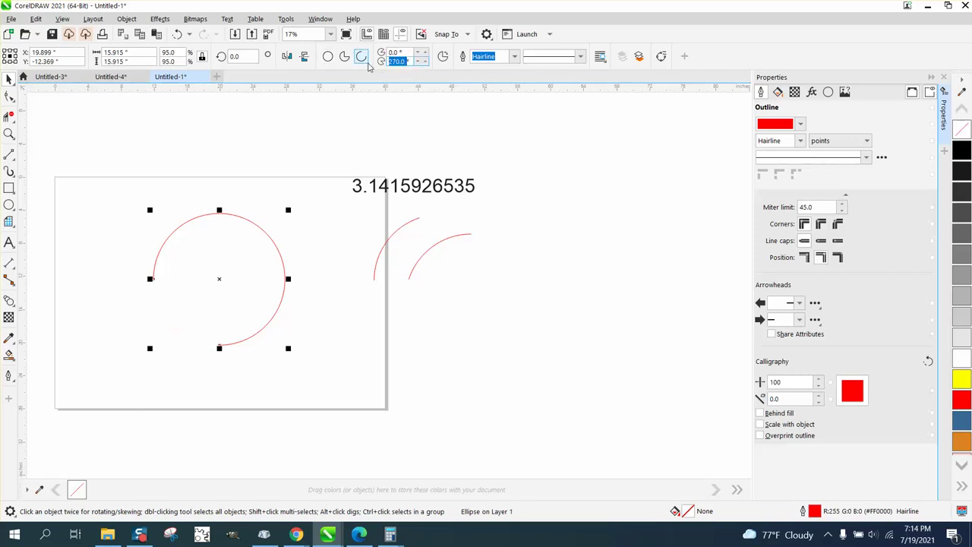
pyautogui.write('7')
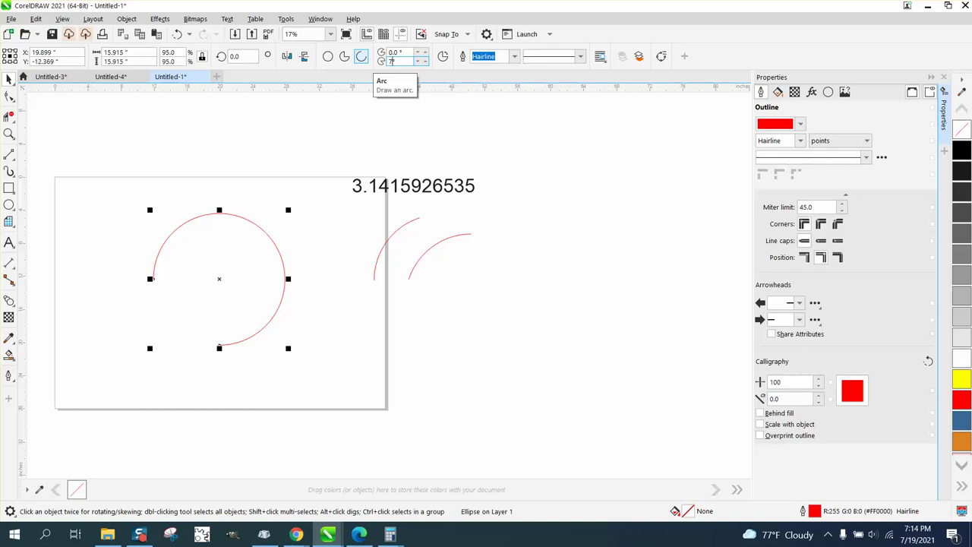
pyautogui.write('2')
pyautogui.press('Return')
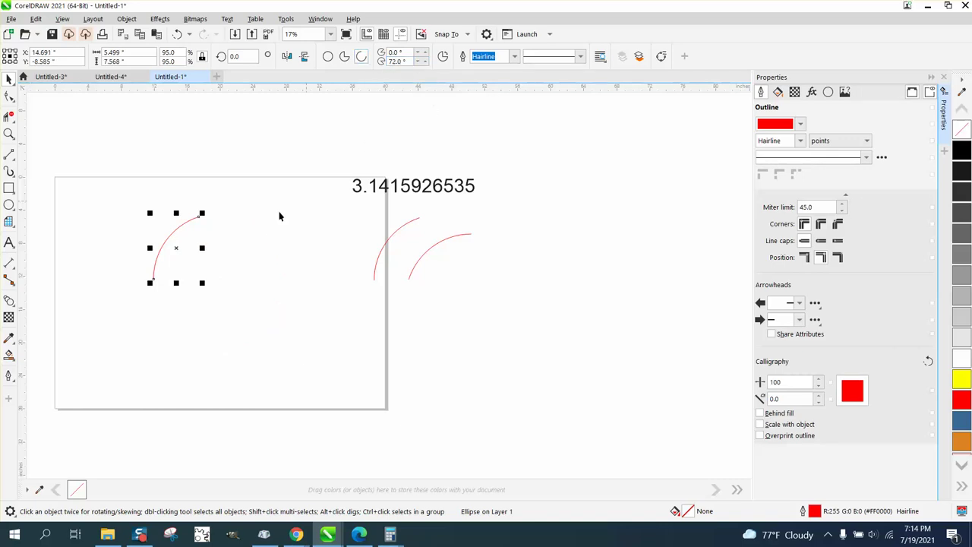
# Move the new arc beside the other two arcs off the page
pyautogui.moveTo(179, 245); pyautogui.dragTo(448, 271)
pyautogui.click(9, 134)
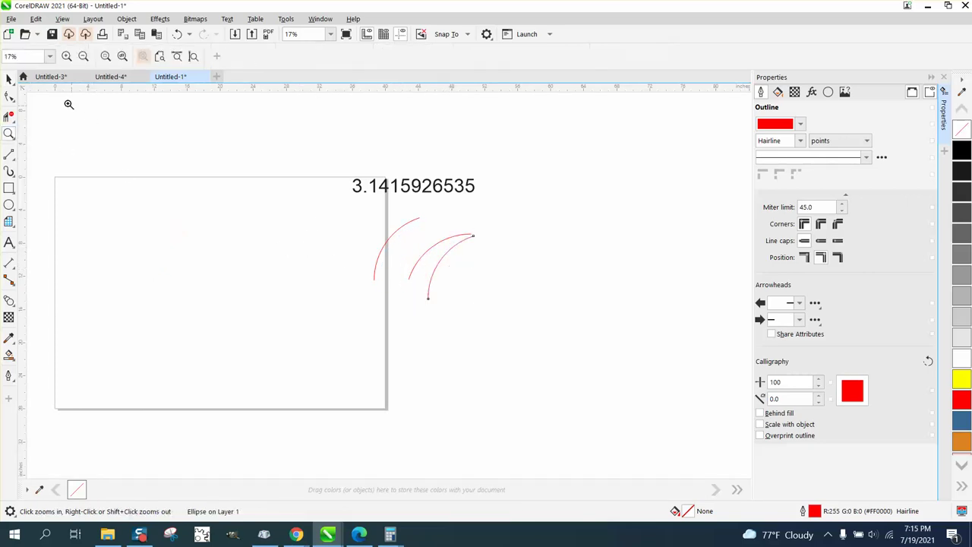
pyautogui.click(7, 80)
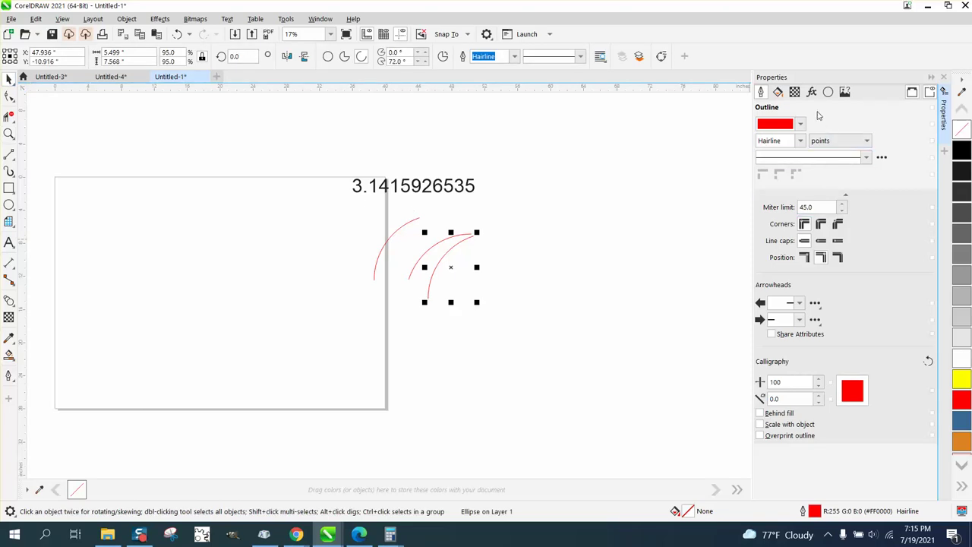
pyautogui.press('z')
pyautogui.press('space')
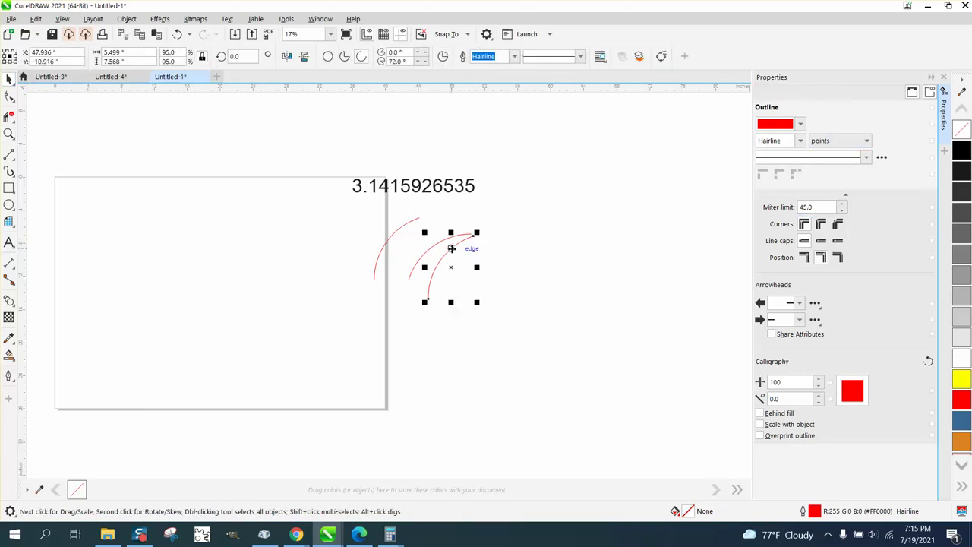
# Convert the arc to curves and show its 10.00037-inch length on the Curve page
pyautogui.click(126, 19)
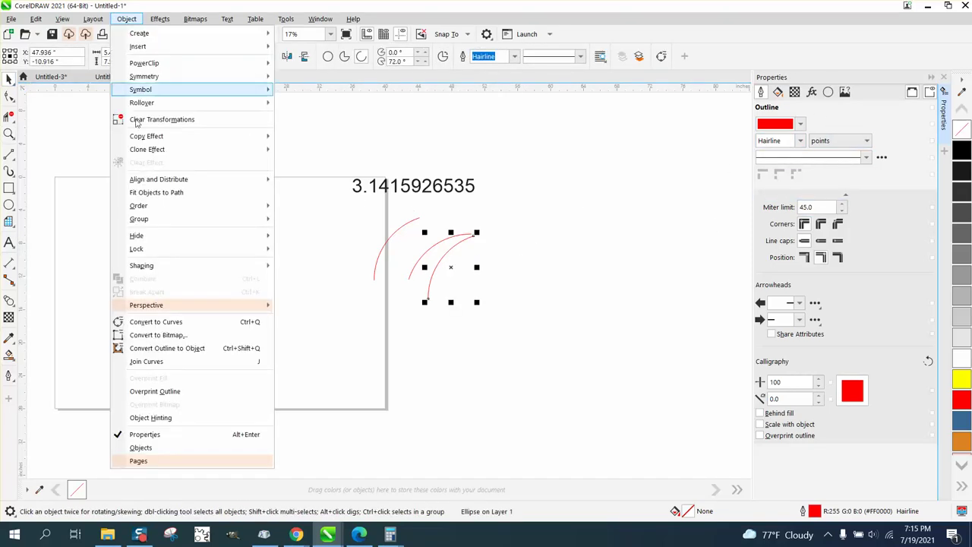
pyautogui.click(163, 323)
pyautogui.click(828, 91)
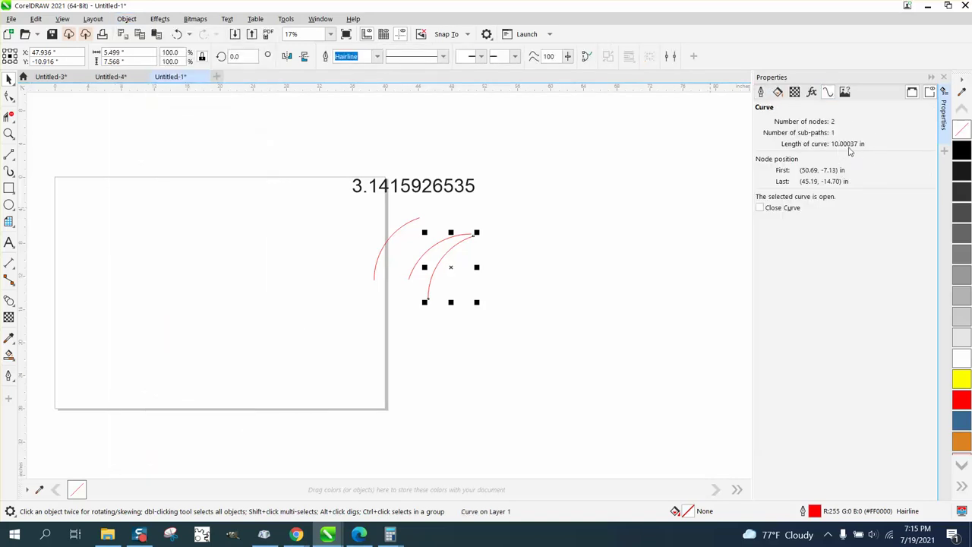
# Compare the curve lengths of the middle arc and the newly made arc
pyautogui.click(403, 231)
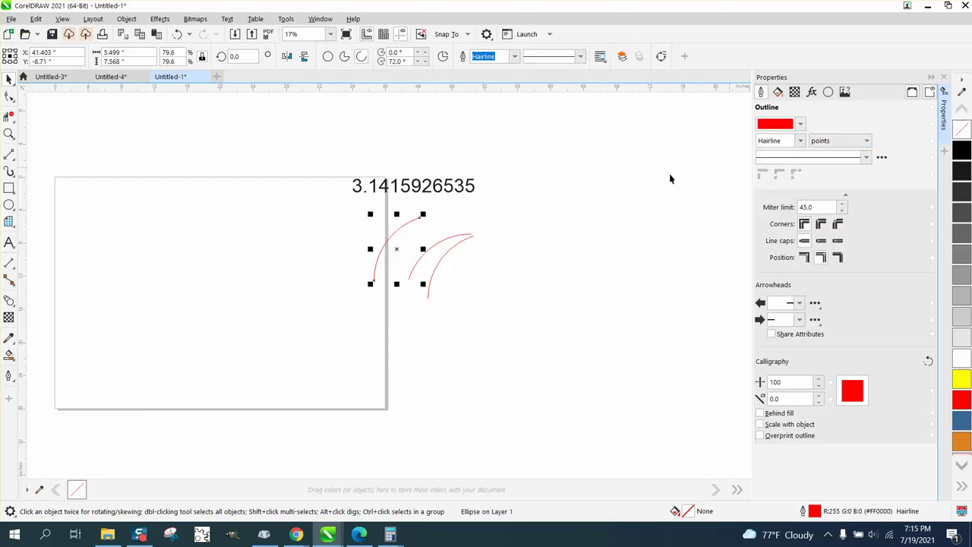
pyautogui.click(515, 220)
pyautogui.click(466, 234)
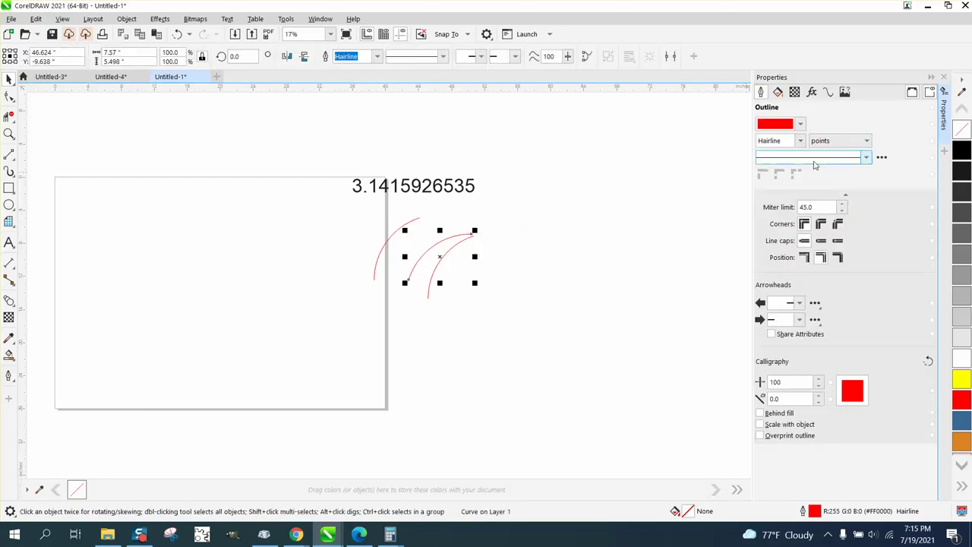
pyautogui.click(827, 93)
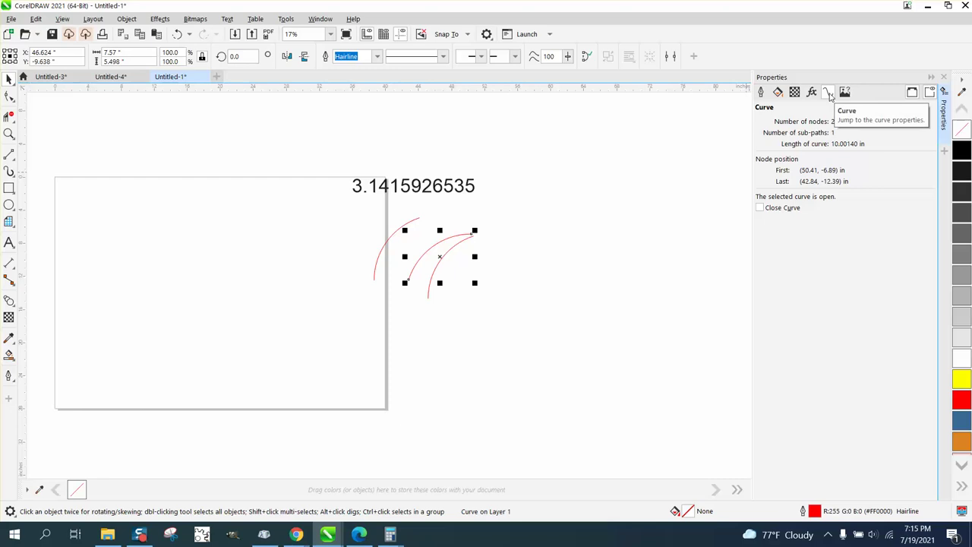
pyautogui.click(558, 237)
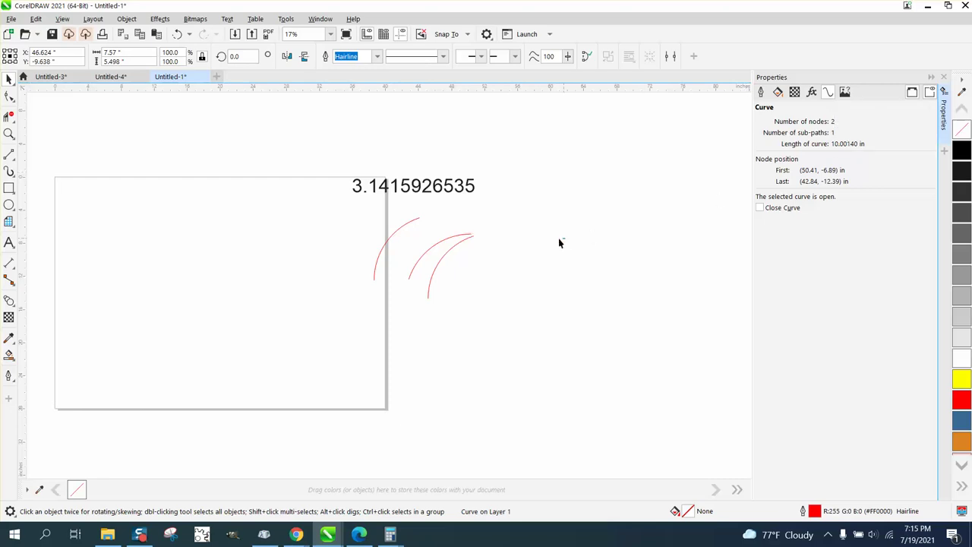
pyautogui.click(471, 239)
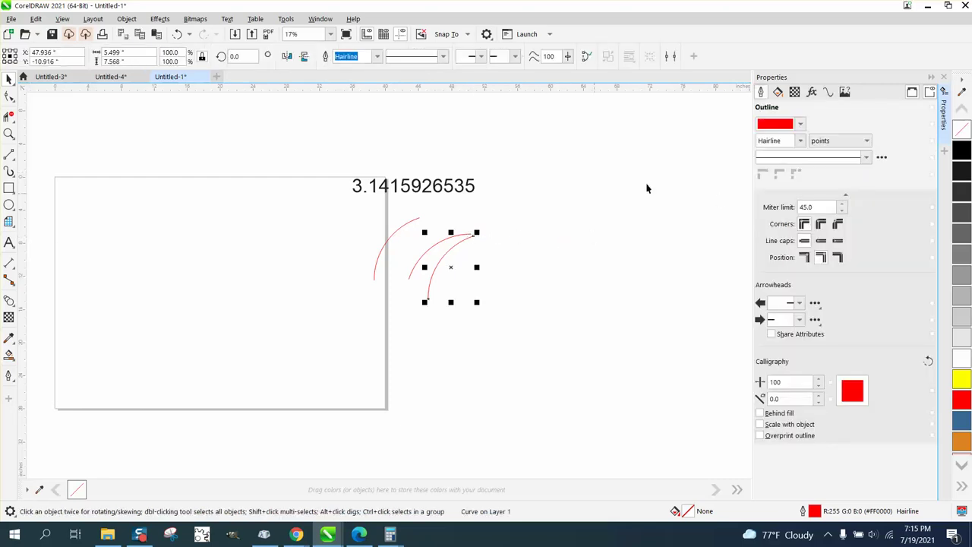
pyautogui.click(828, 93)
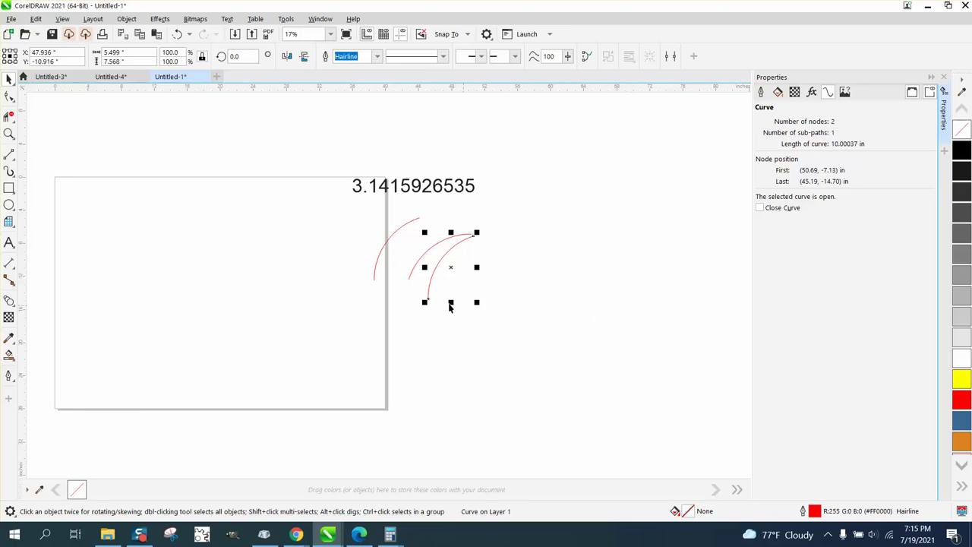
# Move the 10.00037-inch arc onto the page, delete the spare arc, and remove the 2 from the pi text
pyautogui.moveTo(454, 275); pyautogui.dragTo(224, 253)
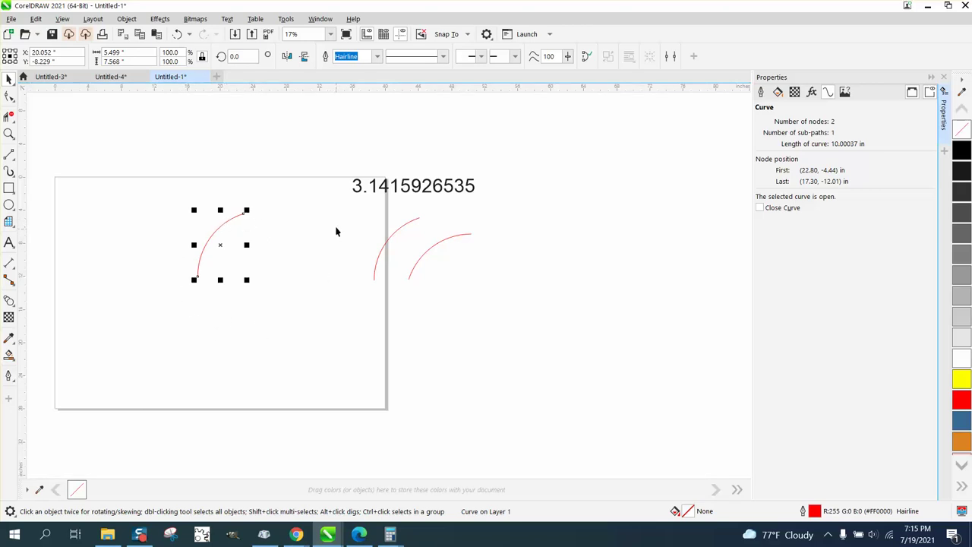
pyautogui.moveTo(347, 217); pyautogui.dragTo(520, 279)
pyautogui.press('Delete')
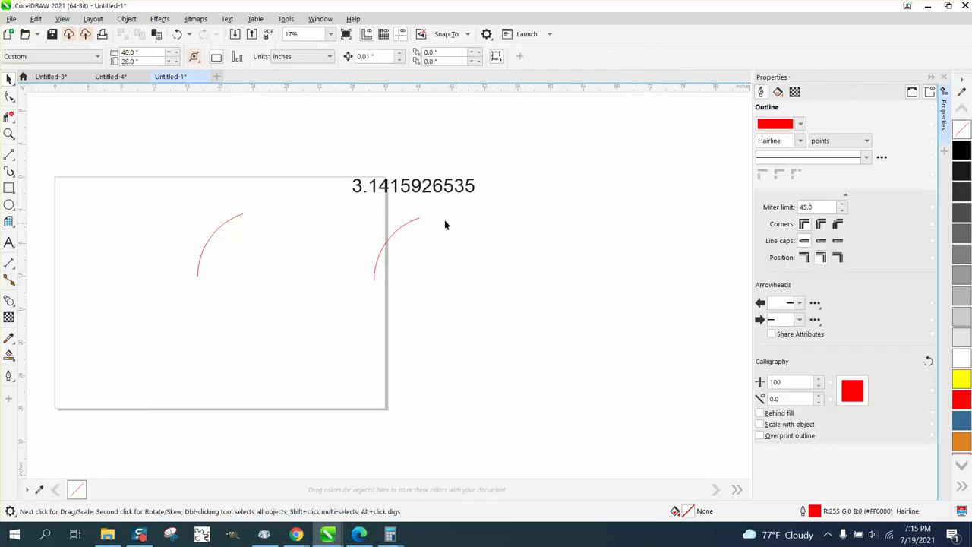
pyautogui.doubleClick(425, 196)
pyautogui.press('Delete')
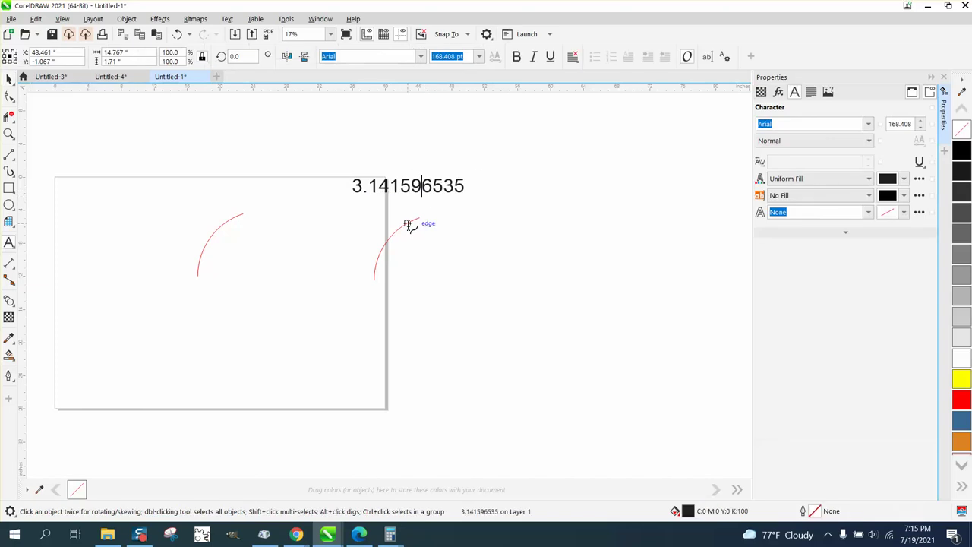